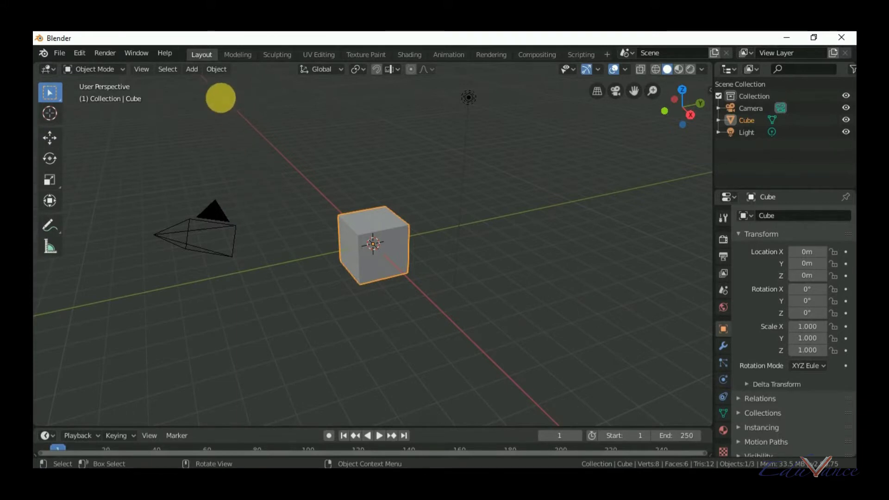
# Step: Select all the default objects and delete the cube, camera and light
pyautogui.click(168, 70)
pyautogui.click(170, 79)
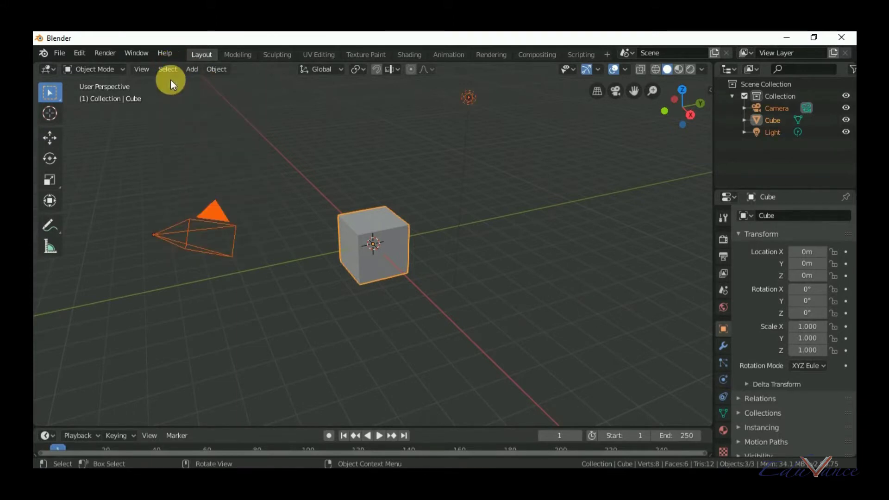
pyautogui.rightClick(340, 224)
pyautogui.moveTo(292, 224)
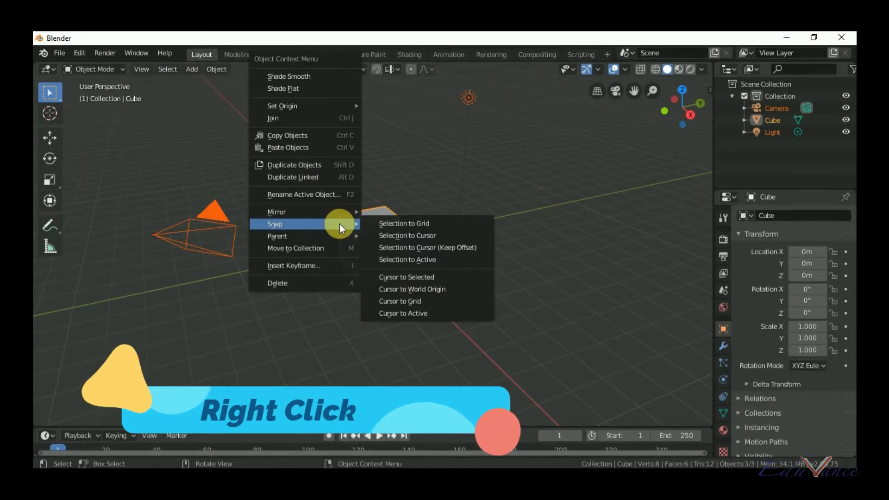
pyautogui.click(321, 284)
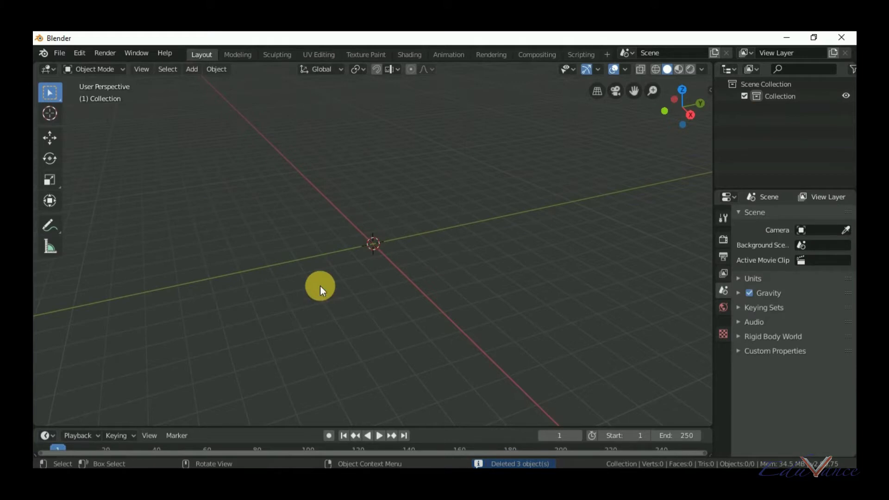
# Step: Switch to the front viewpoint and add a cylinder mesh at the origin
pyautogui.click(142, 70)
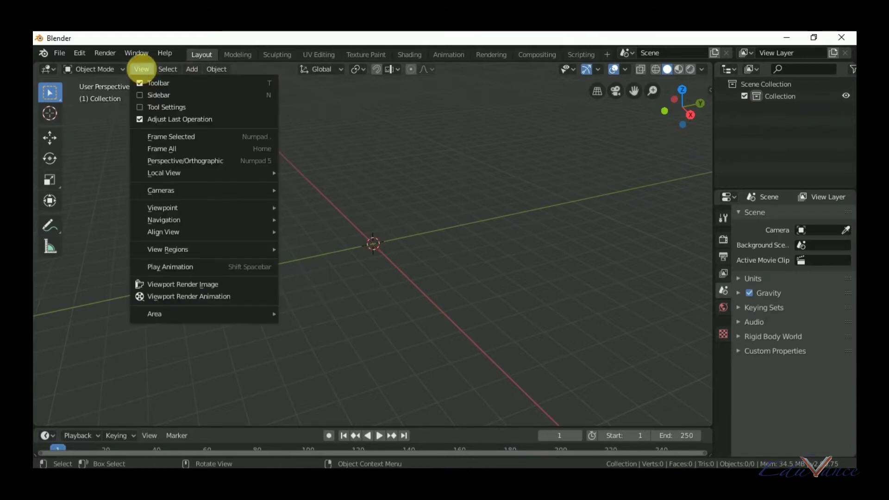
pyautogui.moveTo(163, 208)
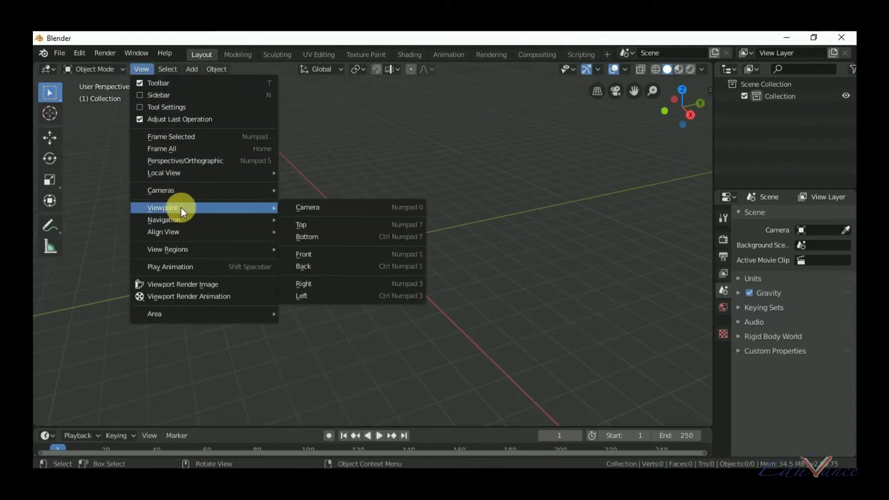
pyautogui.click(321, 253)
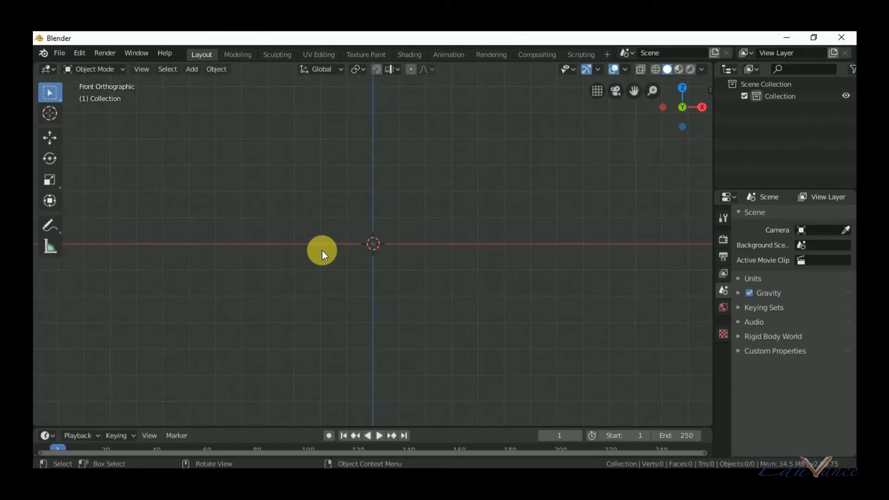
pyautogui.click(197, 69)
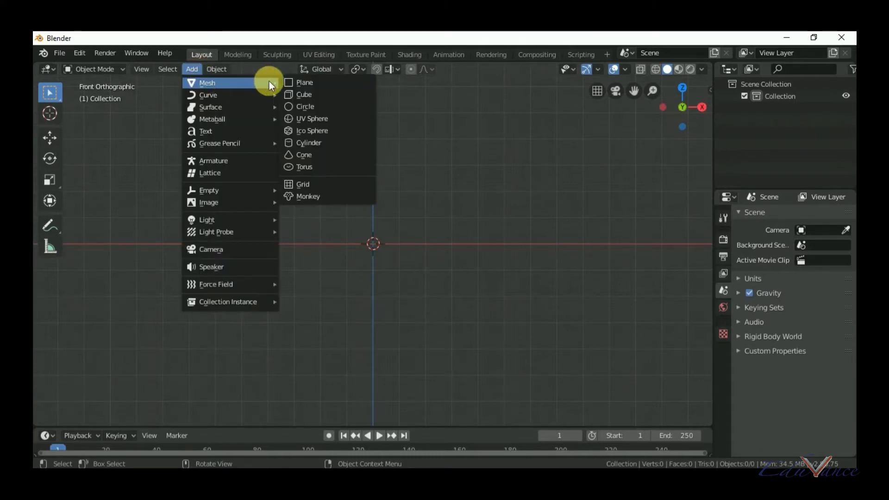
pyautogui.moveTo(208, 82)
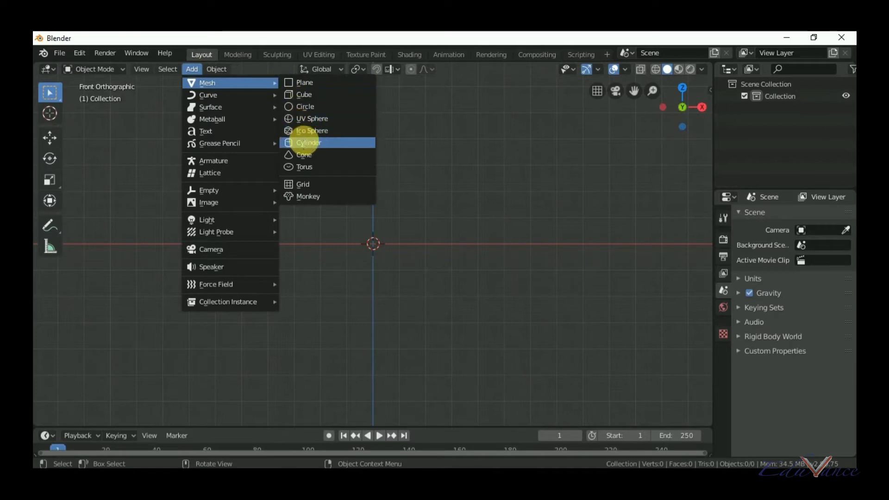
pyautogui.click(305, 142)
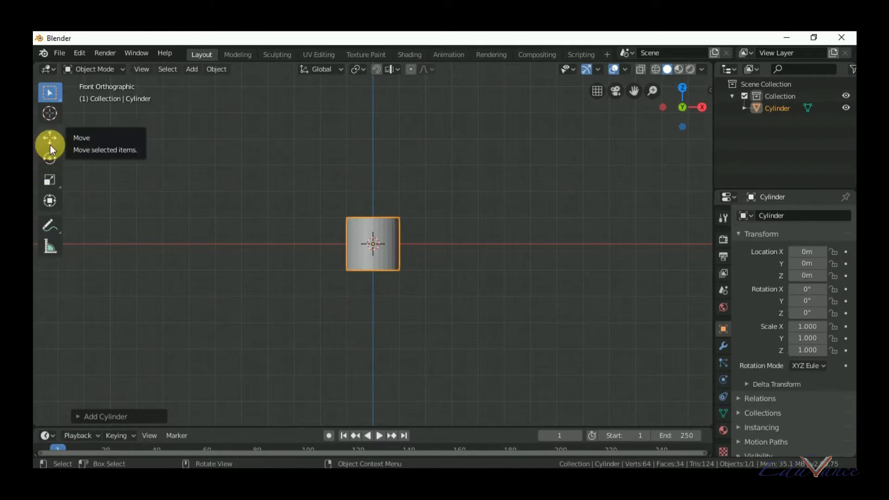
# Step: Put the cylinder in Edit Mode with face selection and try selecting its top face
pyautogui.click(89, 69)
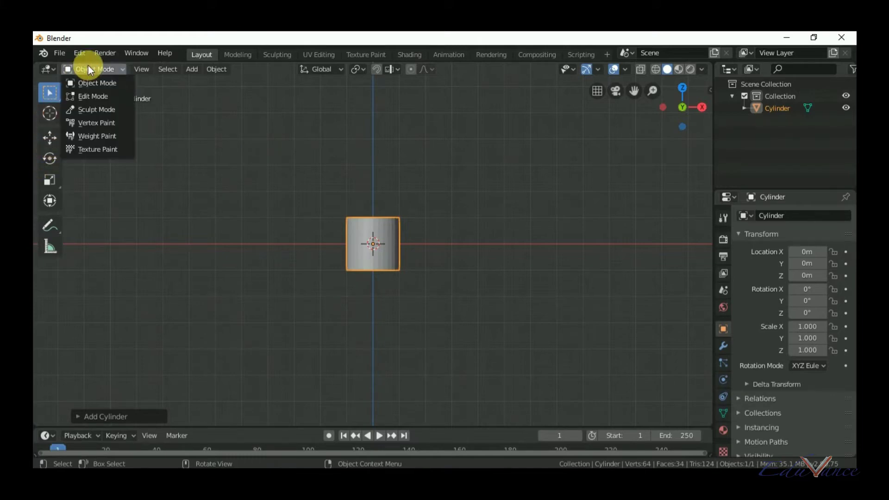
pyautogui.click(92, 96)
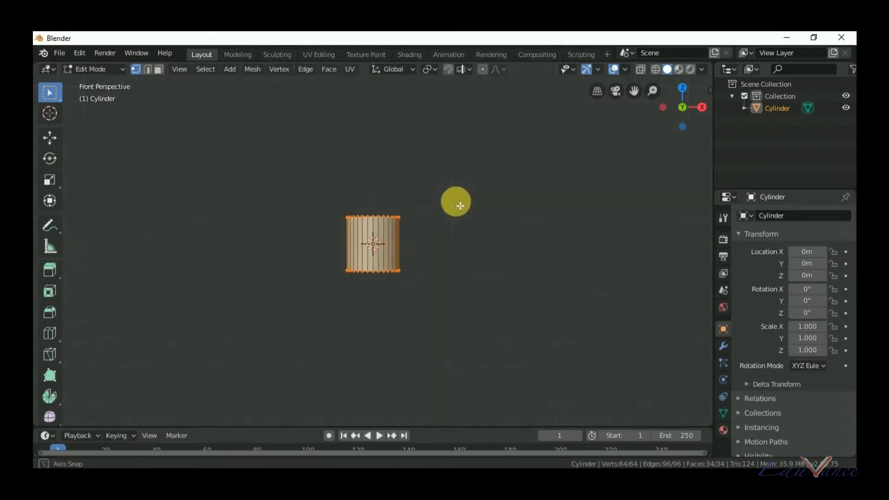
pyautogui.moveTo(460, 205); pyautogui.dragTo(457, 262, button='middle')
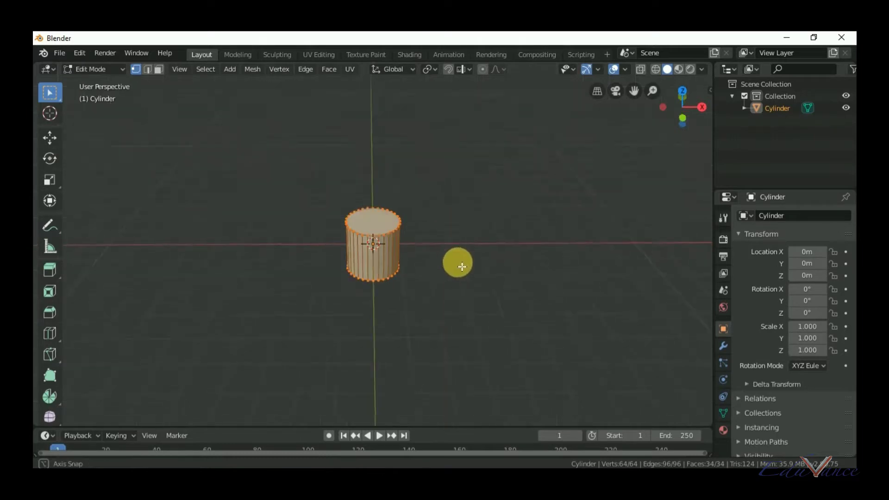
pyautogui.click(157, 69)
pyautogui.click(388, 218)
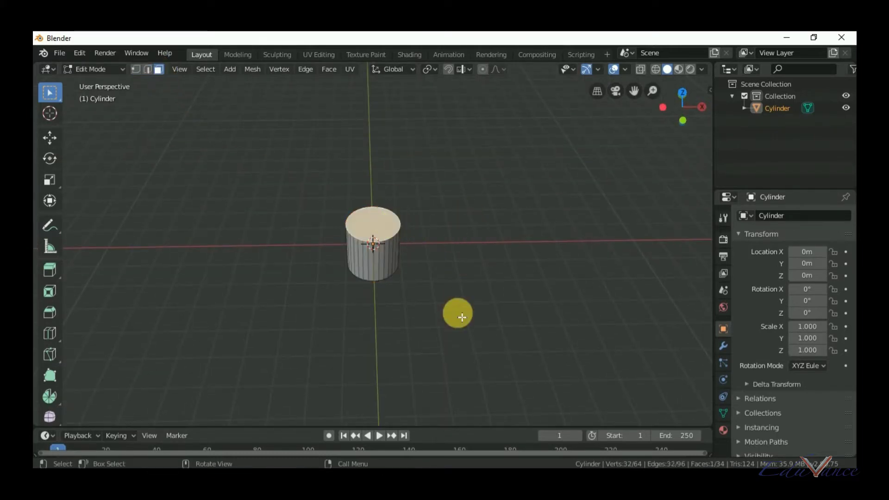
pyautogui.moveTo(463, 337); pyautogui.dragTo(462, 290, button='middle')
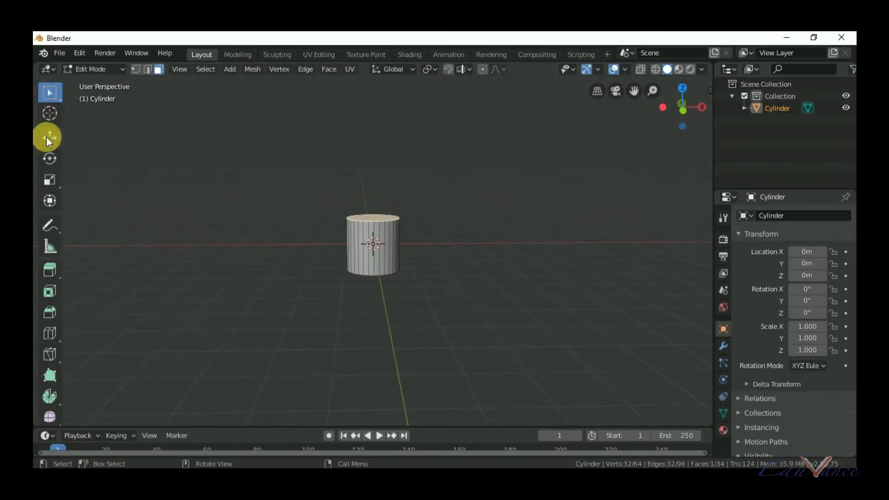
# Step: Deselect all, widen the toolbar to show tool names, and choose the Move tool
pyautogui.hotkey('alt', 'a')
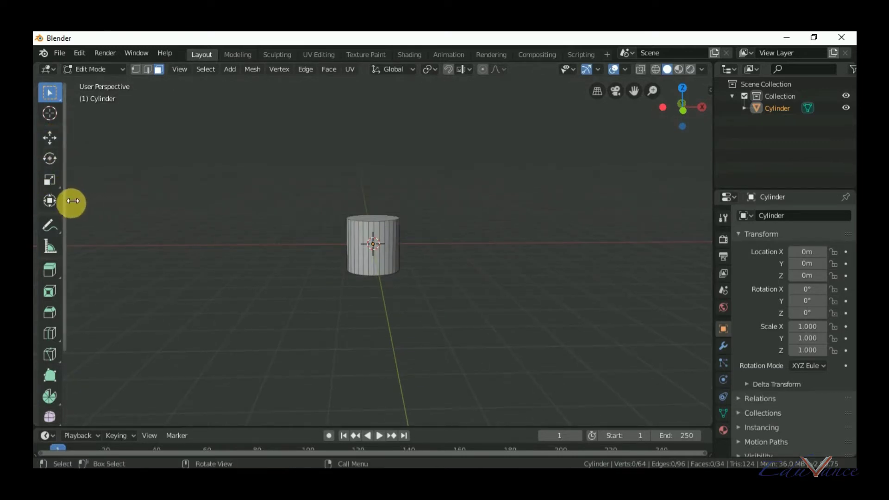
pyautogui.moveTo(73, 200); pyautogui.dragTo(130, 203)
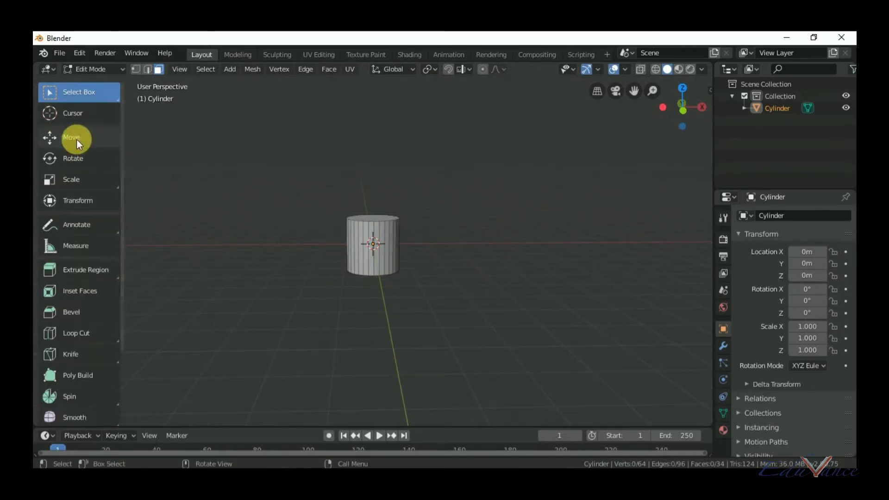
pyautogui.click(108, 138)
# Step: Lower the cylinder's top face from the front view, flattening it into a thin disc
pyautogui.click(374, 221)
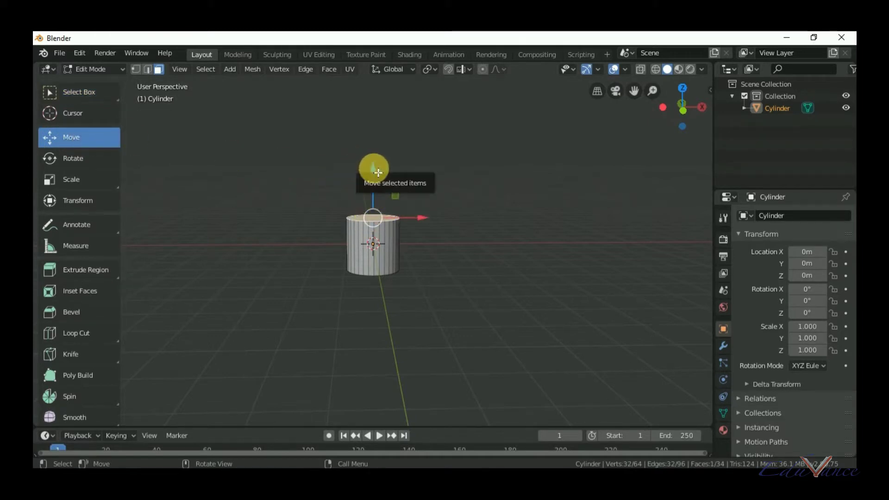
pyautogui.moveTo(377, 171); pyautogui.dragTo(381, 218)
pyautogui.moveTo(381, 217); pyautogui.dragTo(377, 267, button='middle')
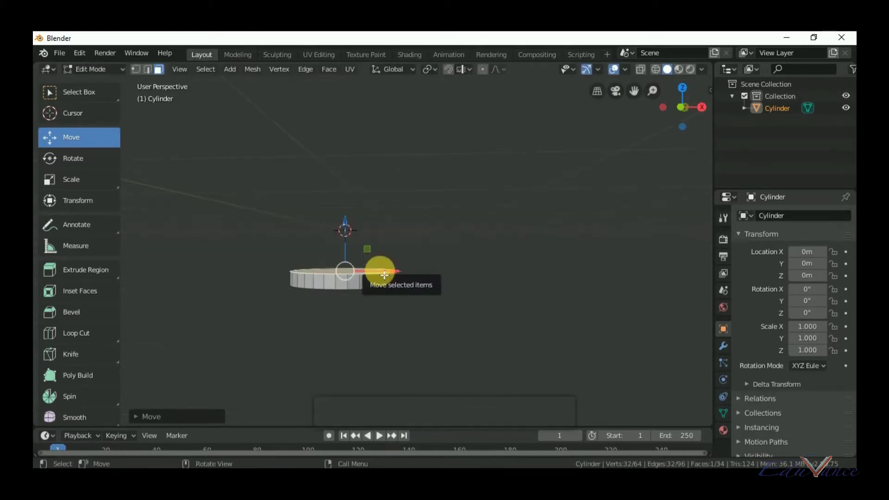
pyautogui.press('KP_1')
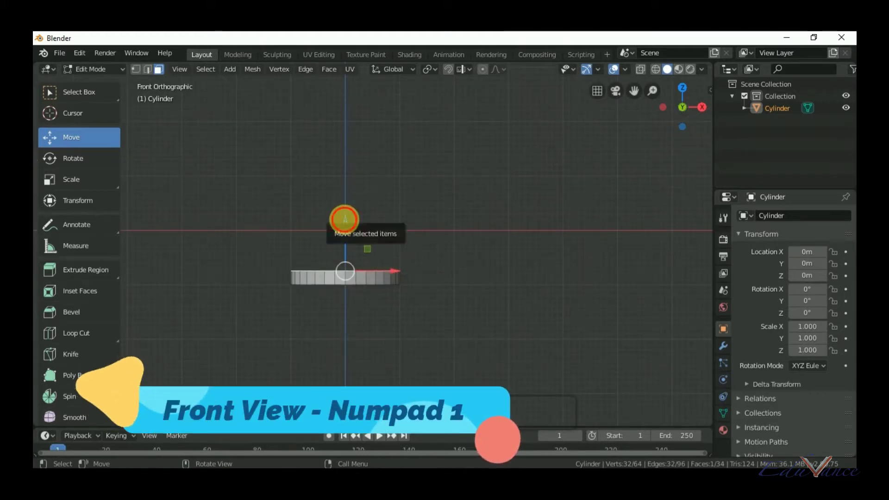
pyautogui.moveTo(344, 219); pyautogui.dragTo(350, 228)
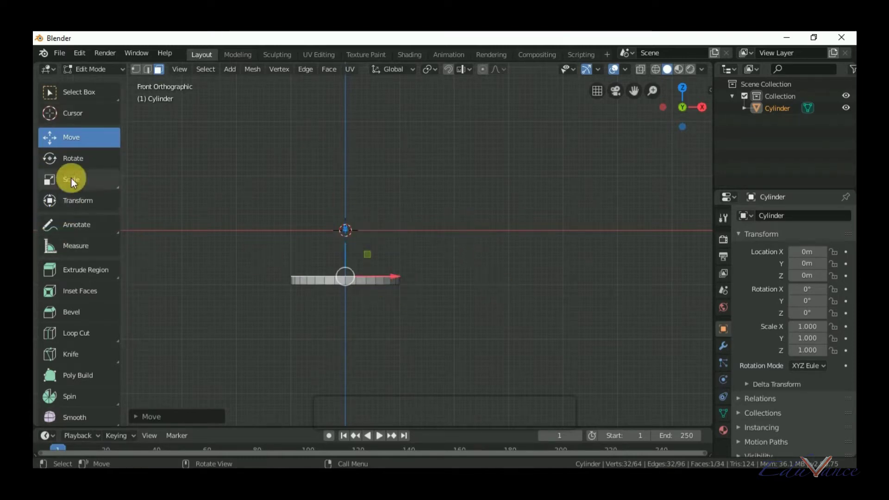
# Step: Slightly enlarge the disc's top face with the Scale tool
pyautogui.moveTo(298, 193)
pyautogui.mouseDown(button='middle')
pyautogui.moveTo(312, 222)
pyautogui.moveTo(238, 232)
pyautogui.mouseUp(button='middle')
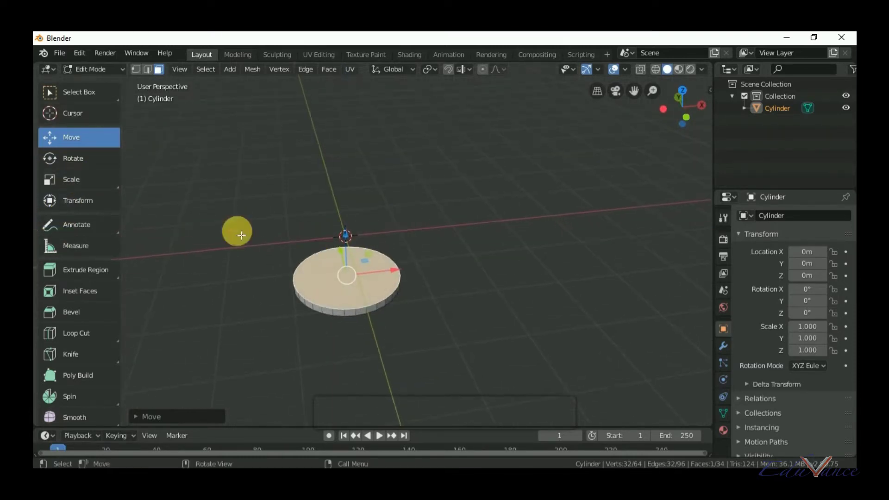
pyautogui.click(76, 180)
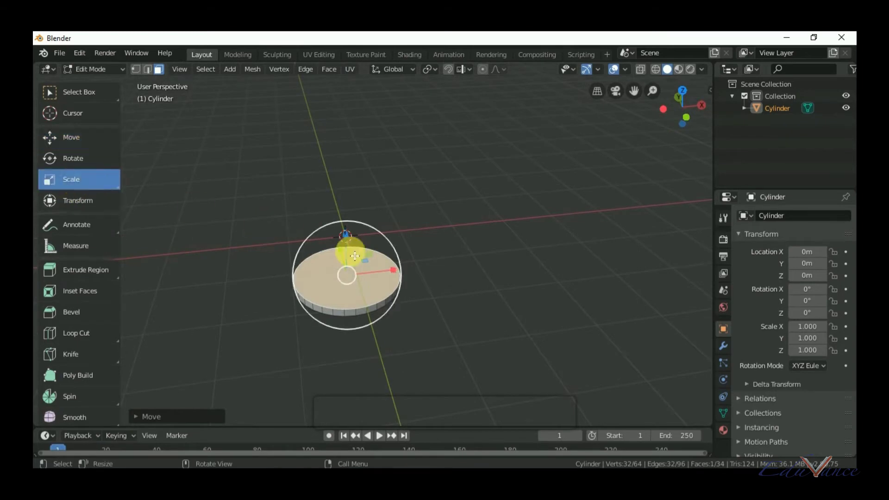
pyautogui.moveTo(368, 266); pyautogui.dragTo(365, 267)
pyautogui.moveTo(425, 320)
pyautogui.mouseDown(button='middle')
pyautogui.moveTo(411, 303)
pyautogui.moveTo(410, 294)
pyautogui.moveTo(424, 295)
pyautogui.mouseUp(button='middle')
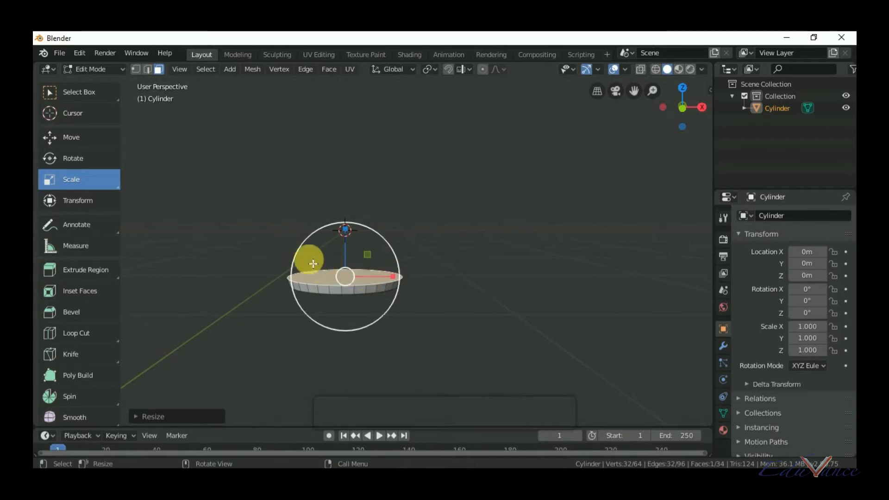
# Step: Extrude the top face in place and shrink it inward
pyautogui.click(74, 268)
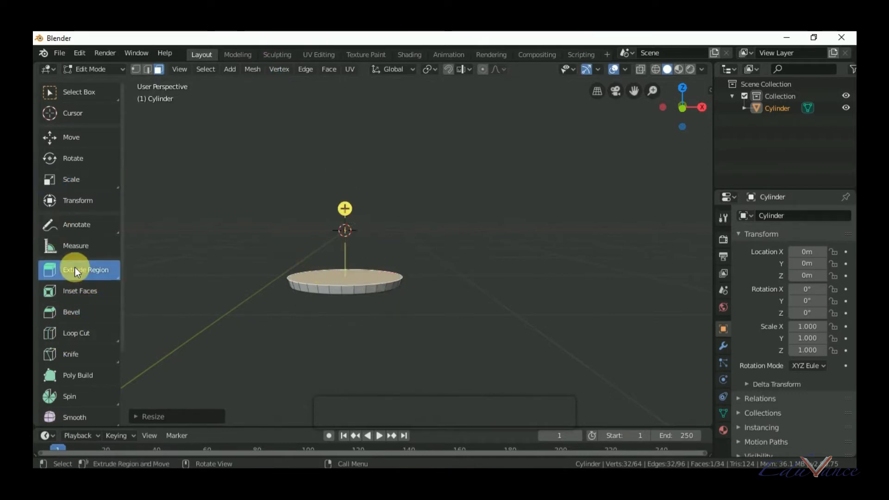
pyautogui.click(345, 208)
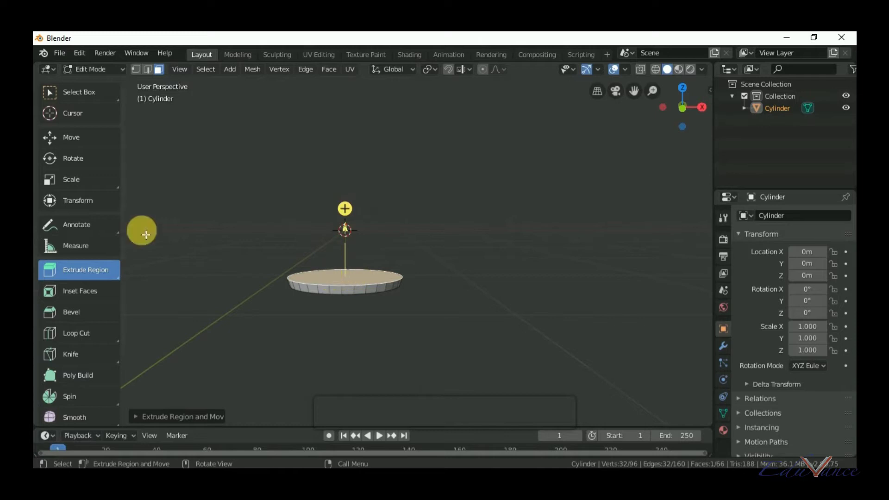
pyautogui.click(74, 180)
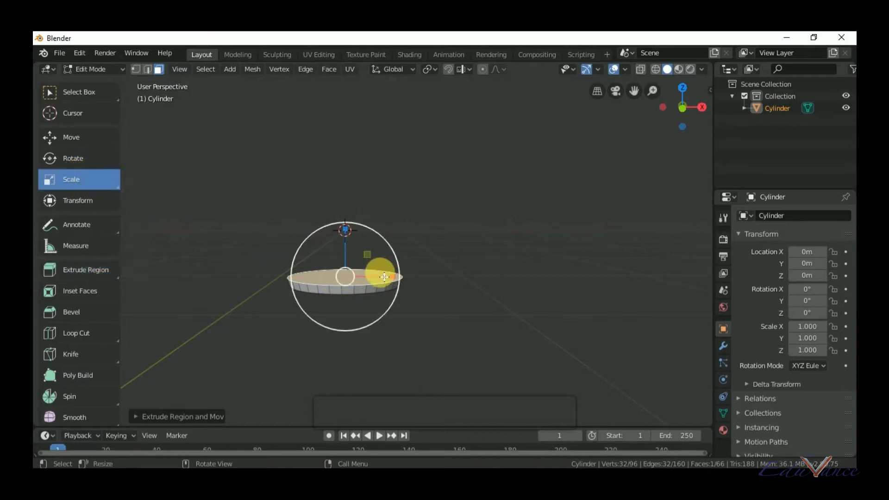
pyautogui.press('s')
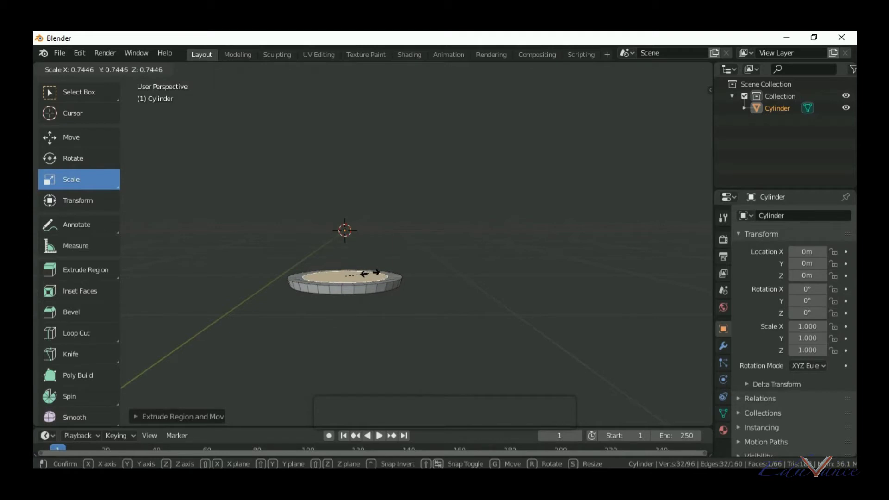
pyautogui.click(371, 273)
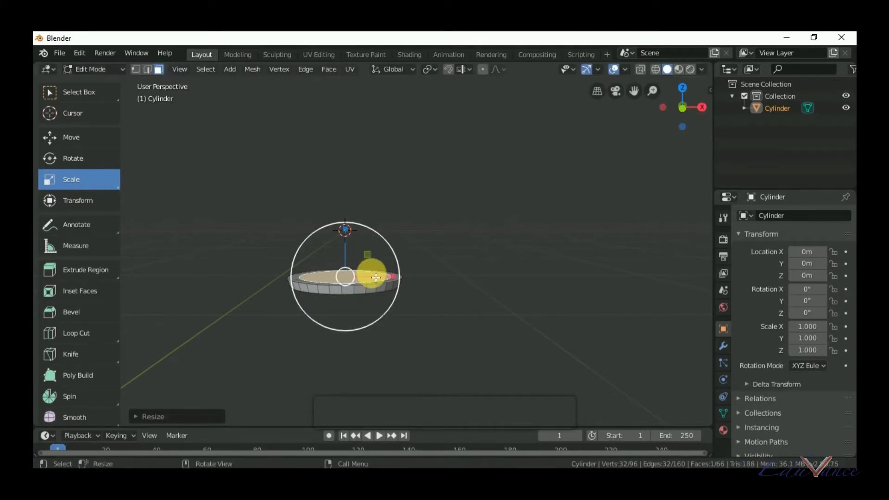
# Step: Extrude the smaller top face upward about 0.43 m into a raised tier
pyautogui.click(71, 270)
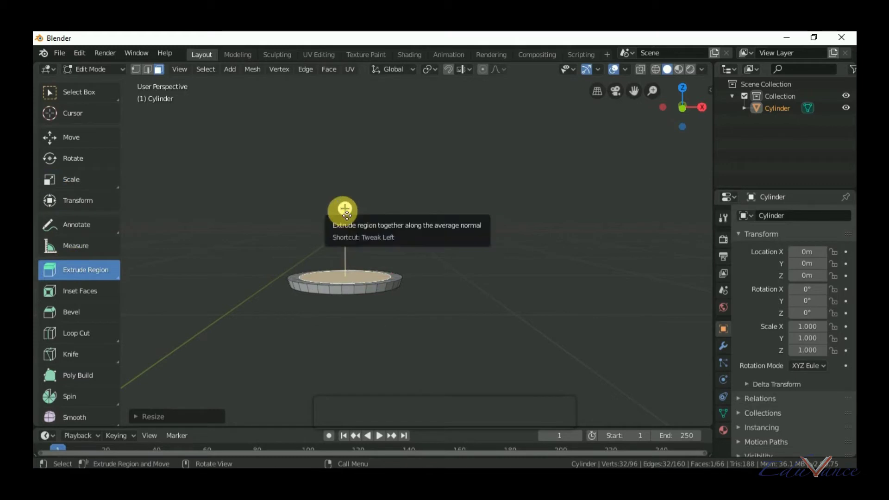
pyautogui.moveTo(346, 214); pyautogui.dragTo(348, 209)
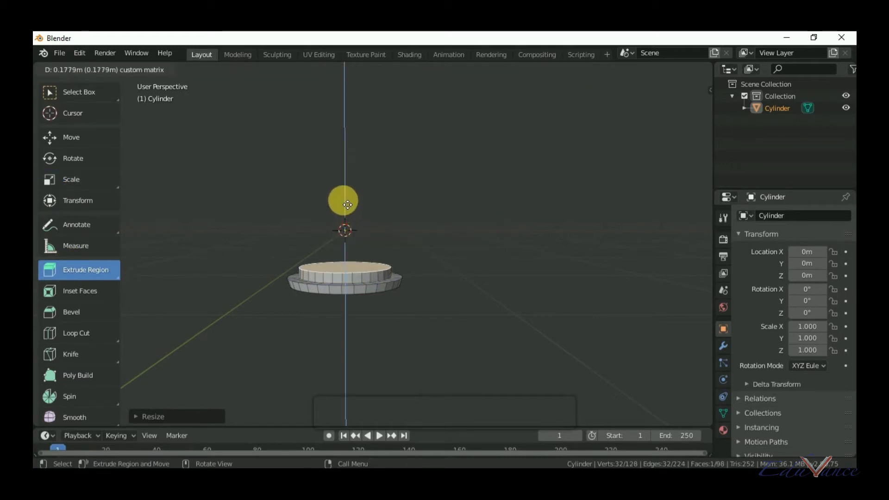
pyautogui.moveTo(348, 208); pyautogui.dragTo(346, 195)
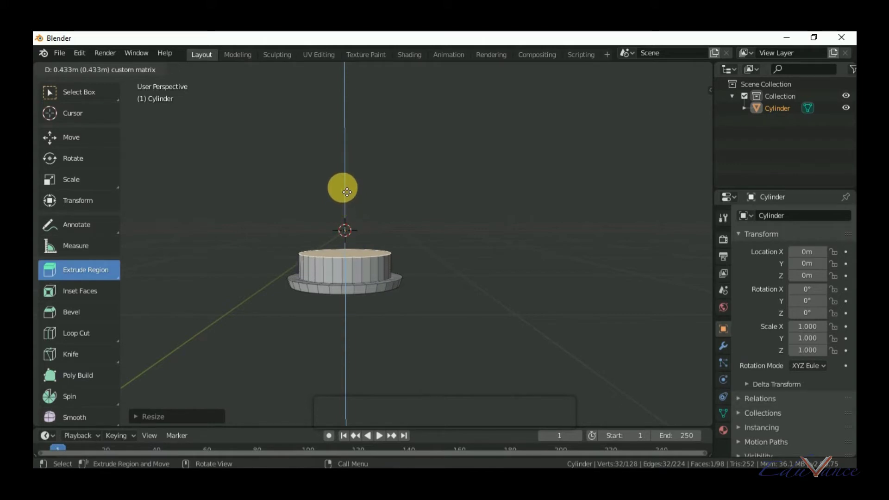
pyautogui.moveTo(346, 195); pyautogui.dragTo(343, 192)
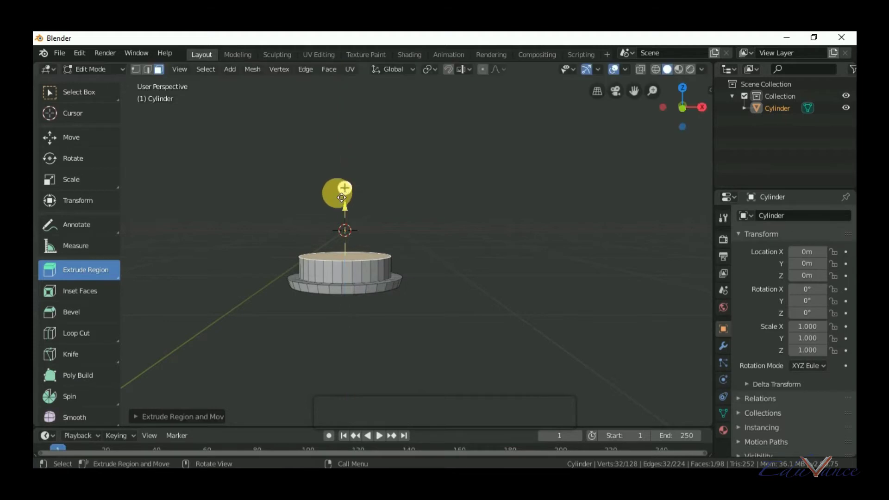
# Step: Widen the tier's top face outward and extrude it slightly upward
pyautogui.click(78, 184)
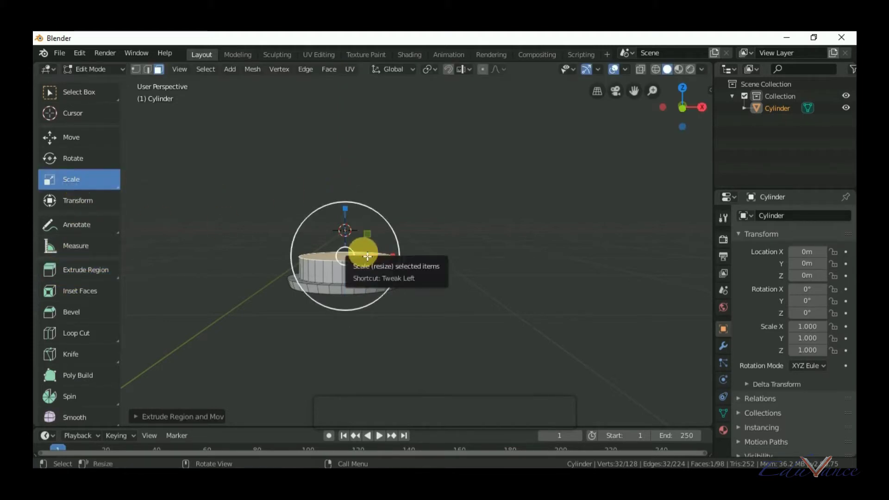
pyautogui.moveTo(368, 256); pyautogui.dragTo(368, 247)
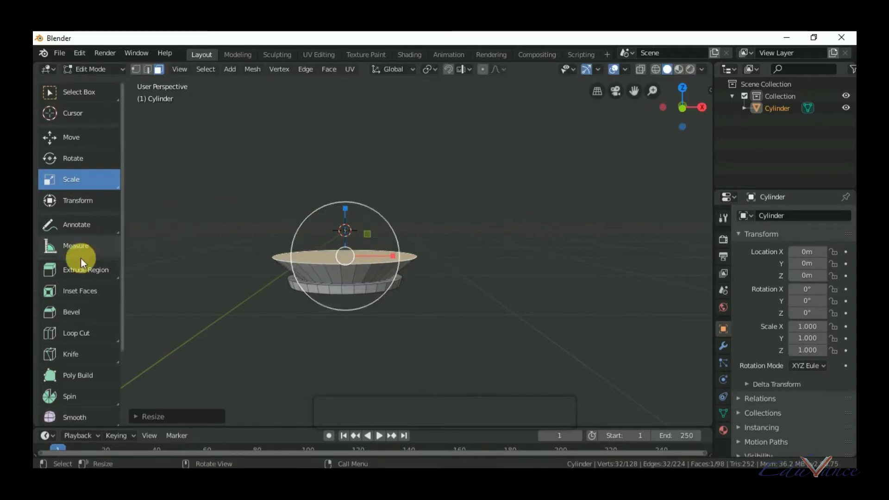
pyautogui.click(79, 271)
pyautogui.moveTo(345, 185); pyautogui.dragTo(345, 163)
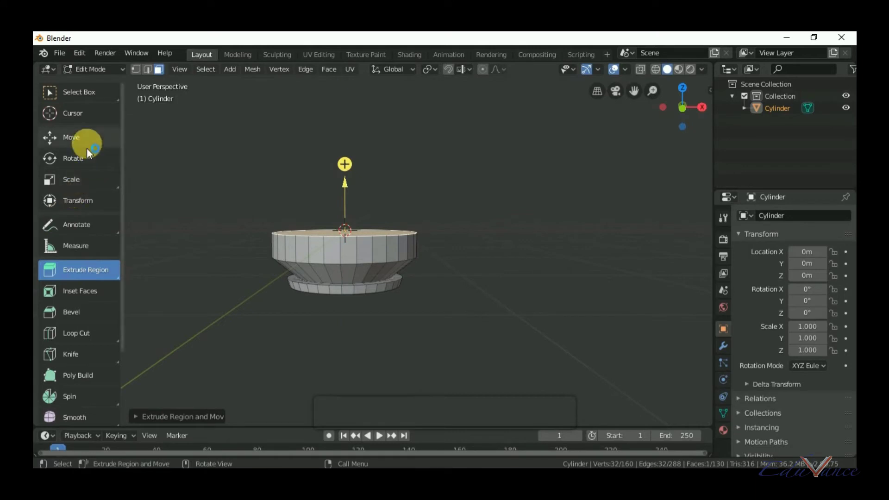
# Step: Shrink the new top face to about 0.50, tapering that section like a cone
pyautogui.click(81, 176)
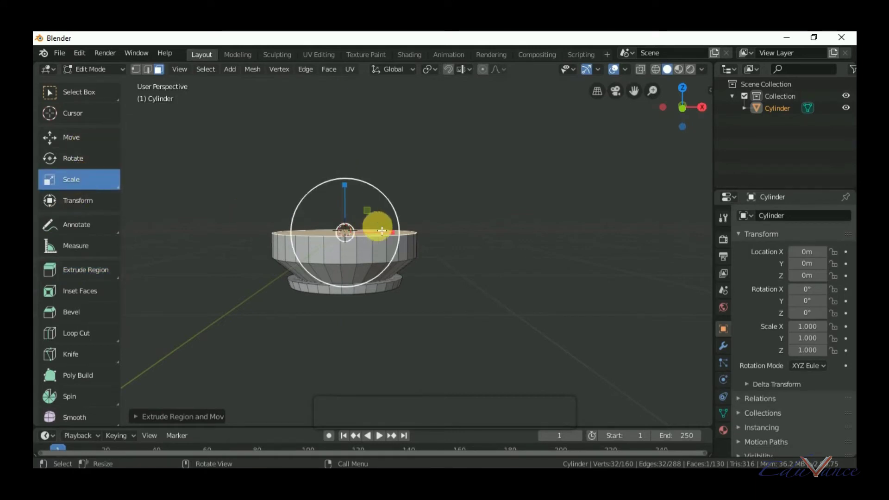
pyautogui.moveTo(367, 228)
pyautogui.mouseDown()
pyautogui.moveTo(378, 226)
pyautogui.moveTo(362, 227)
pyautogui.mouseUp()
pyautogui.moveTo(441, 230); pyautogui.dragTo(423, 232, button='middle')
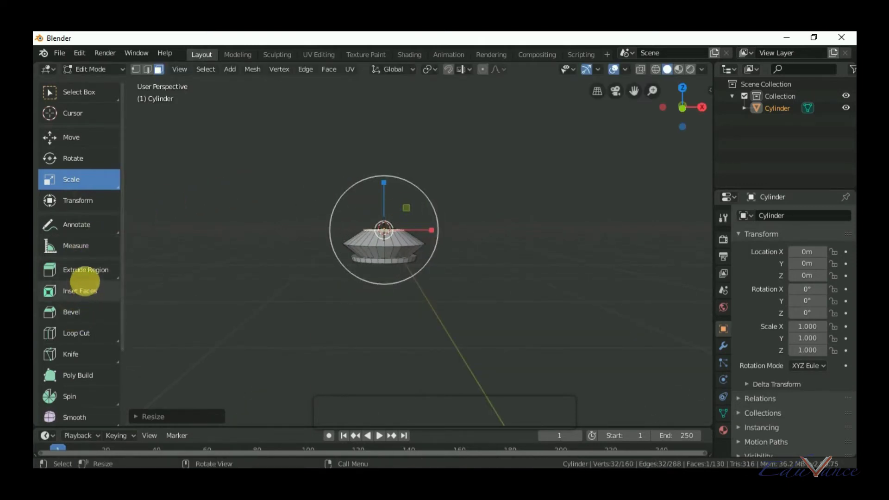
pyautogui.click(81, 271)
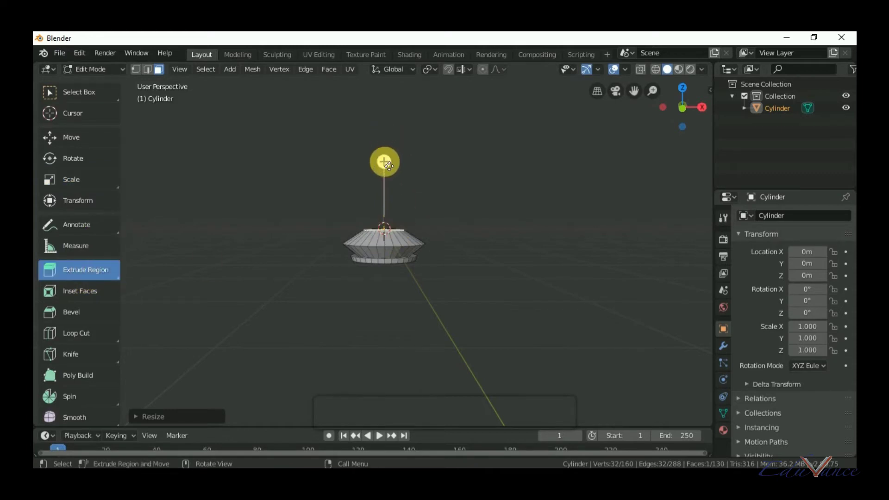
# Step: Extrude the top face up into a neck and shrink it inward
pyautogui.moveTo(388, 166)
pyautogui.mouseDown()
pyautogui.moveTo(390, 115)
pyautogui.moveTo(394, 163)
pyautogui.mouseUp()
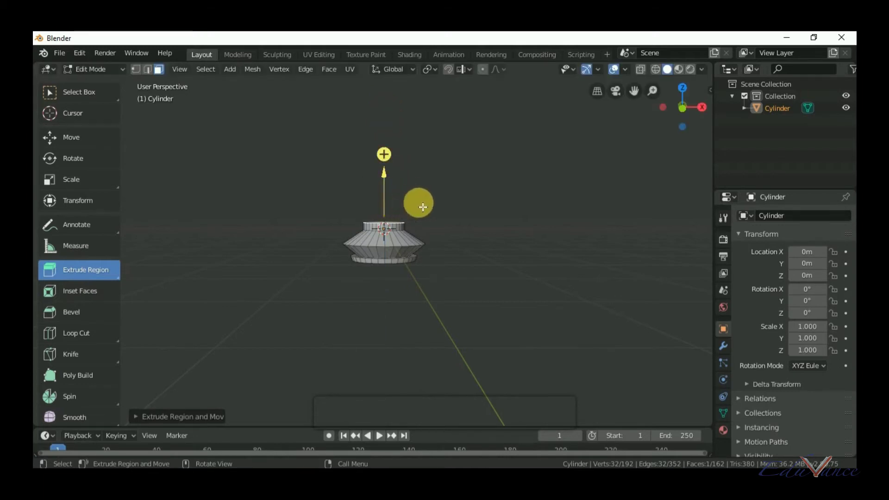
pyautogui.scroll(2, 410, 273)
pyautogui.moveTo(410, 274); pyautogui.dragTo(395, 293, button='middle')
pyautogui.scroll(2, 393, 293)
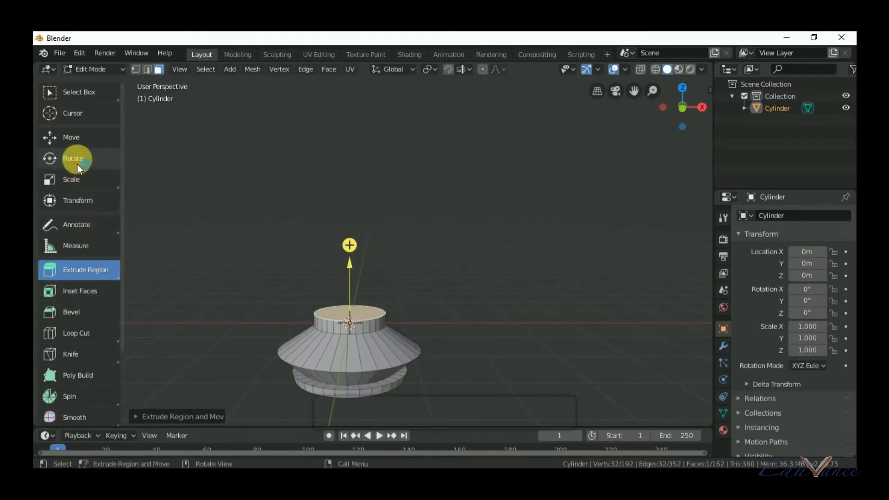
pyautogui.click(81, 184)
pyautogui.moveTo(363, 298); pyautogui.dragTo(361, 306)
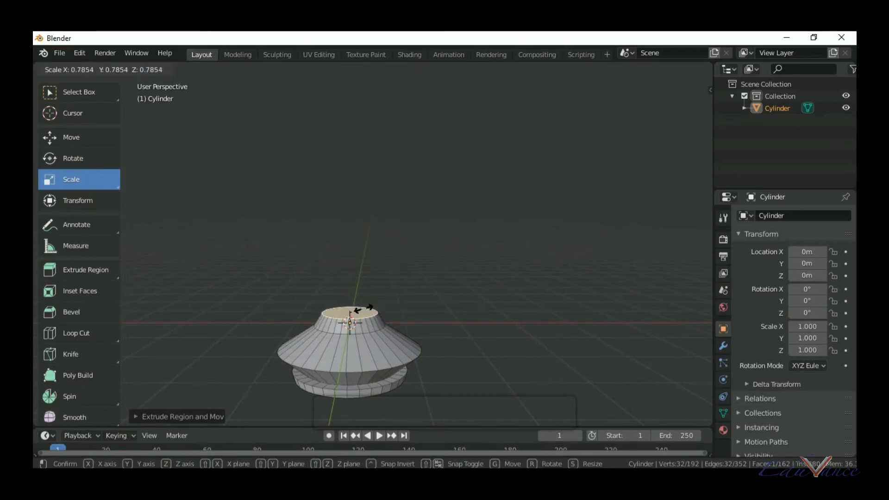
pyautogui.moveTo(364, 308); pyautogui.dragTo(363, 313)
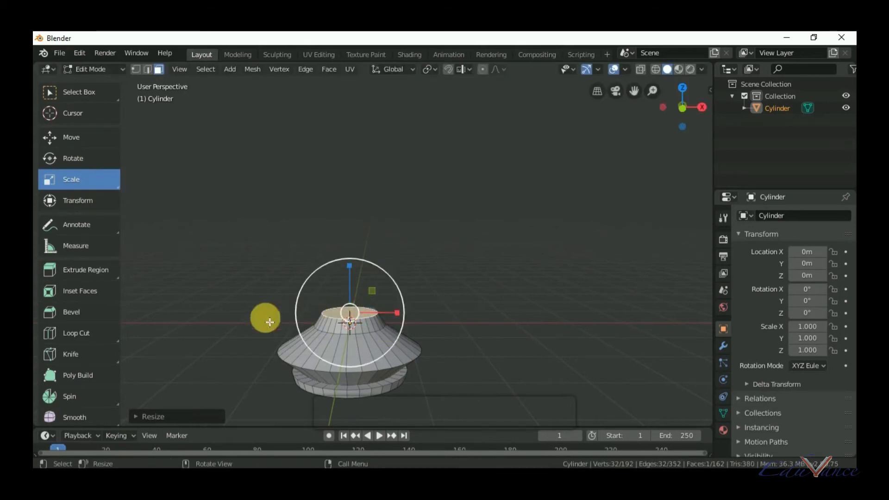
# Step: Extrude a tall column, then extrude its top in place and widen it about 1.56×
pyautogui.click(59, 270)
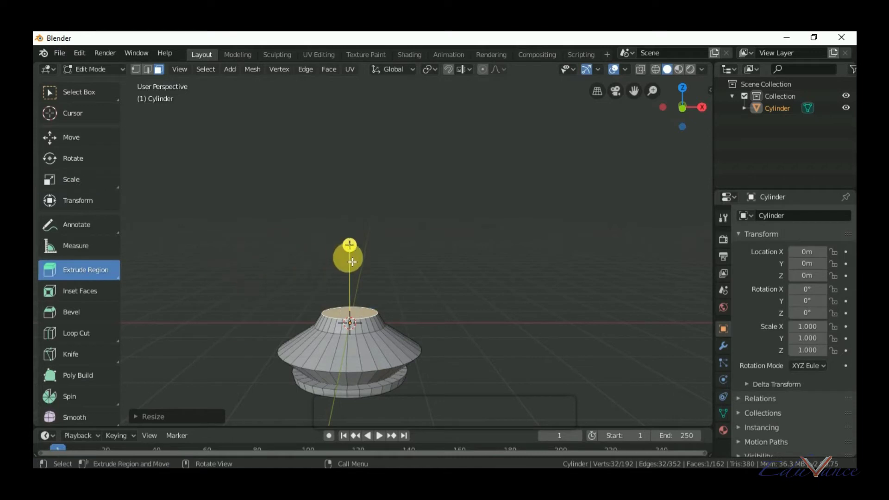
pyautogui.moveTo(354, 251); pyautogui.dragTo(366, 174)
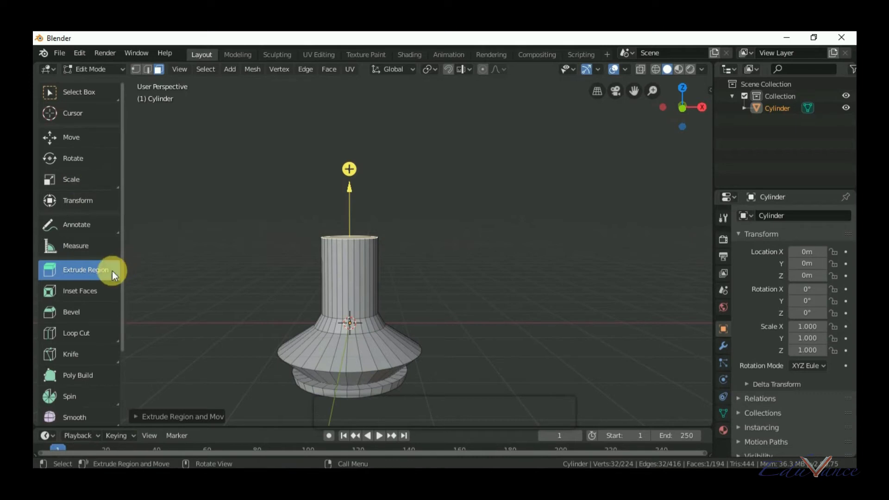
pyautogui.click(353, 177)
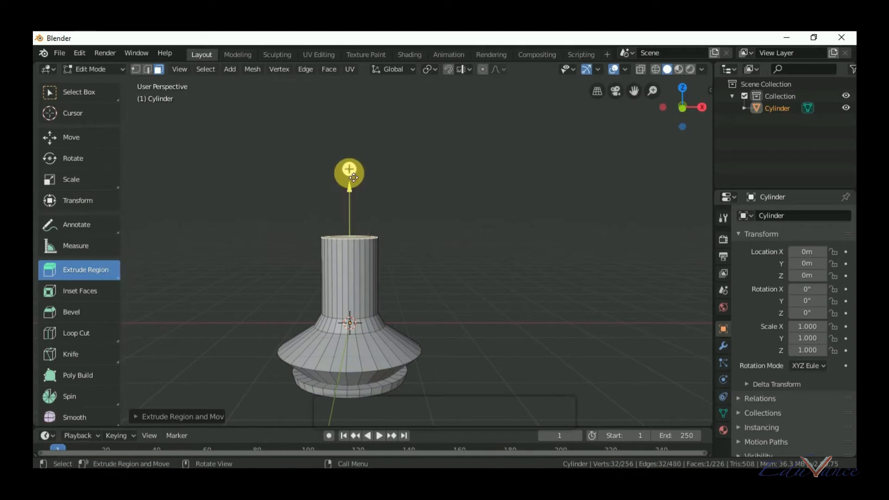
pyautogui.click(85, 177)
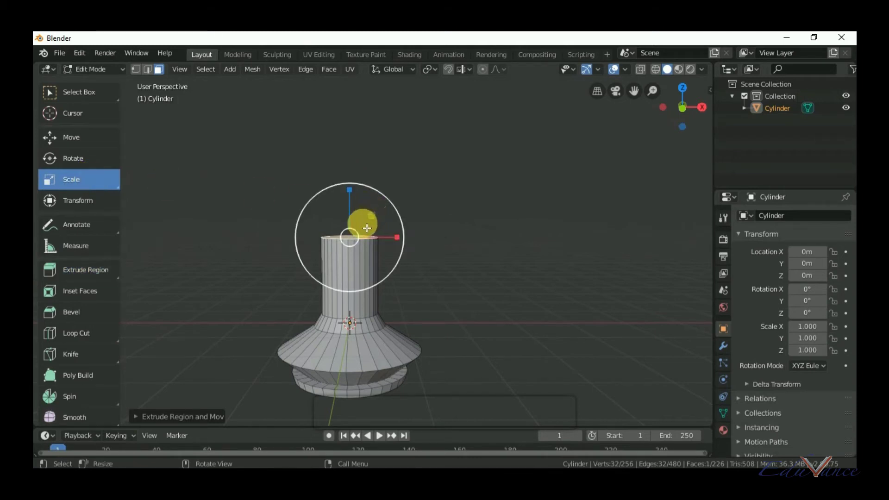
pyautogui.moveTo(375, 216); pyautogui.dragTo(368, 226)
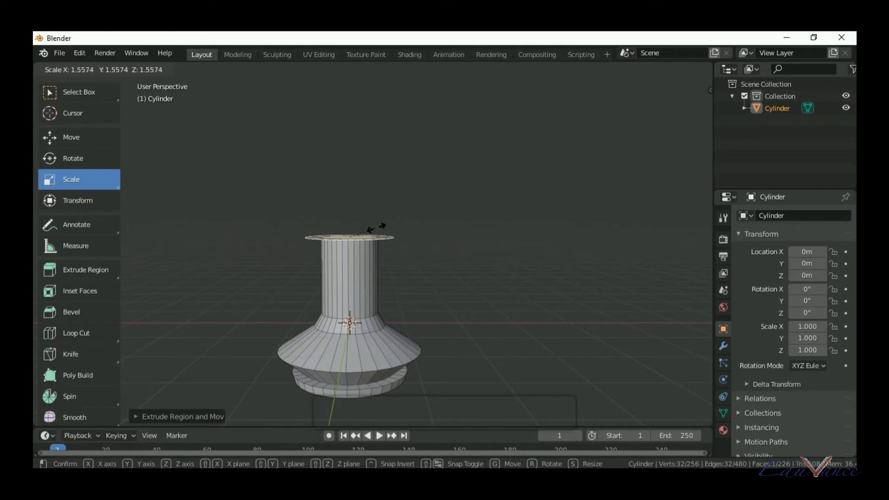
pyautogui.click(376, 228)
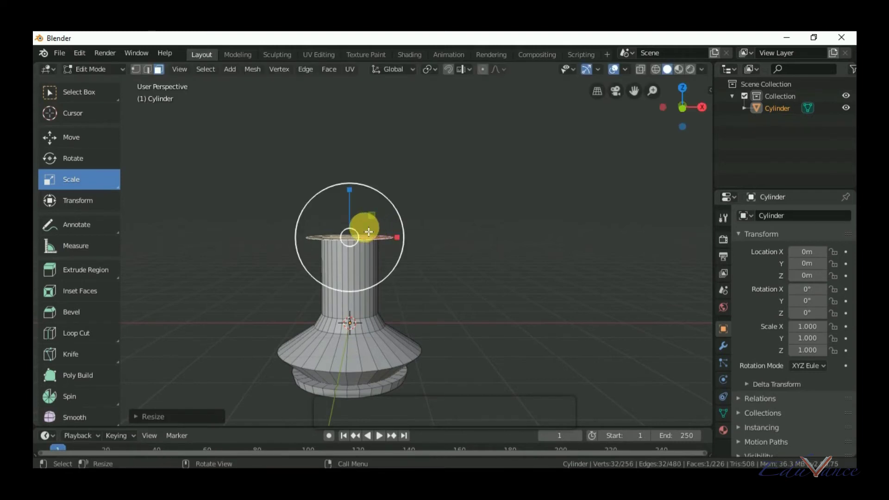
# Step: Extrude the rim up into a short collar and shrink its top face to 0.63
pyautogui.click(68, 268)
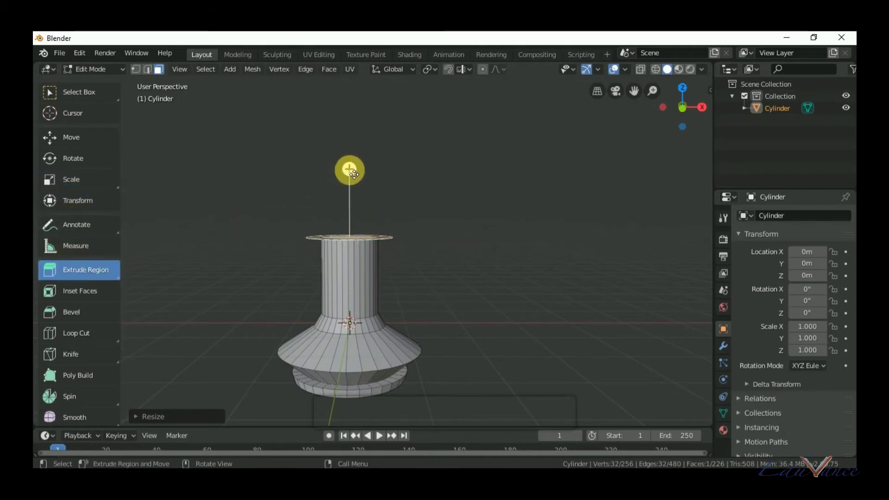
pyautogui.moveTo(353, 174); pyautogui.dragTo(353, 168)
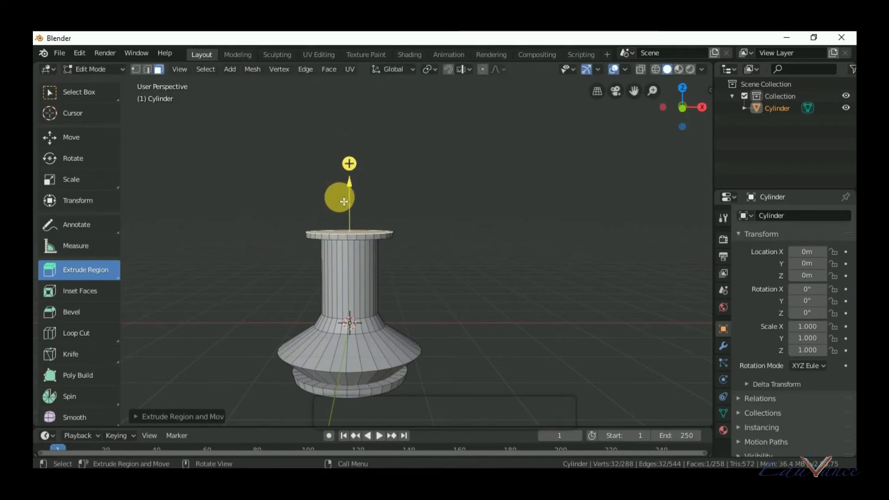
pyautogui.moveTo(358, 162); pyautogui.dragTo(358, 153)
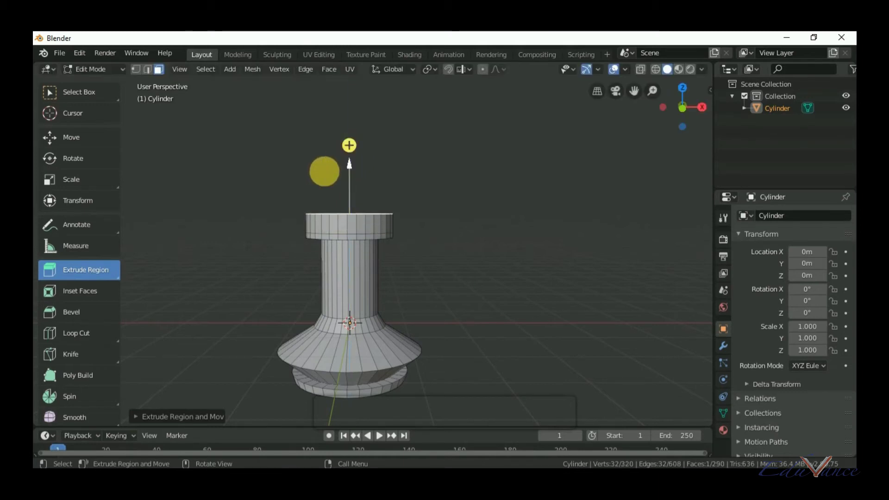
pyautogui.click(92, 185)
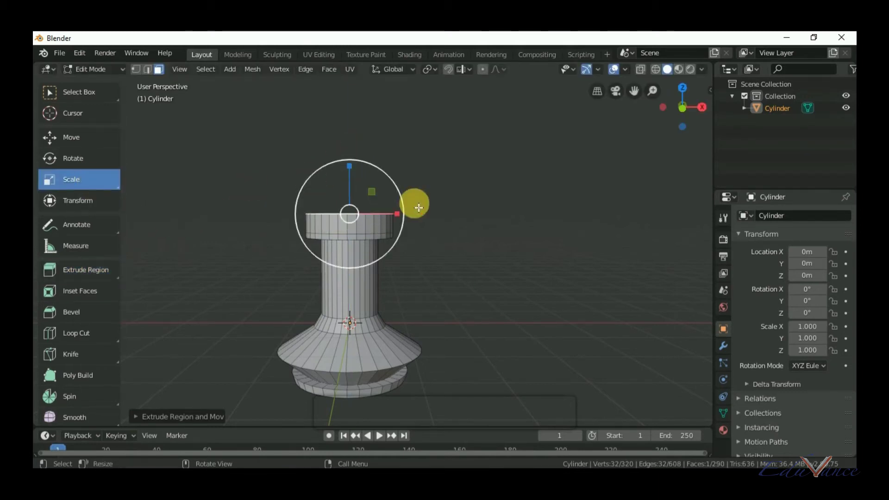
pyautogui.moveTo(433, 193)
pyautogui.mouseDown(button='middle')
pyautogui.moveTo(447, 228)
pyautogui.moveTo(413, 227)
pyautogui.mouseUp(button='middle')
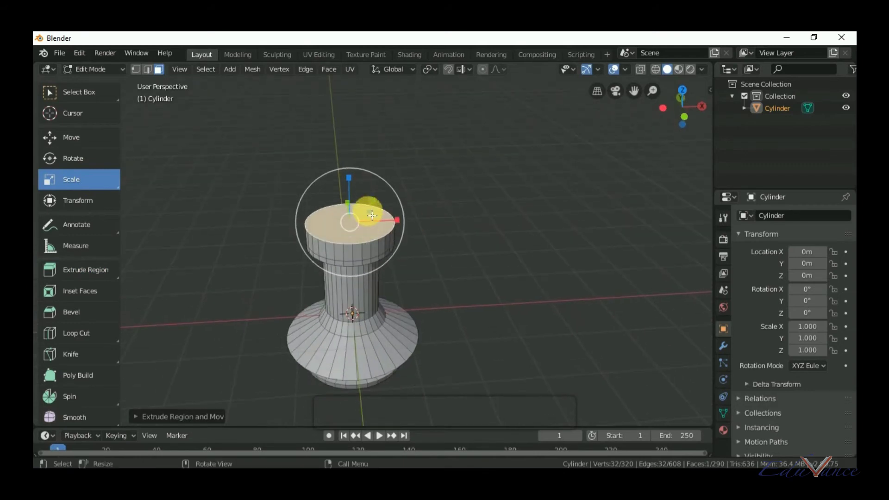
pyautogui.moveTo(350, 222); pyautogui.dragTo(361, 216)
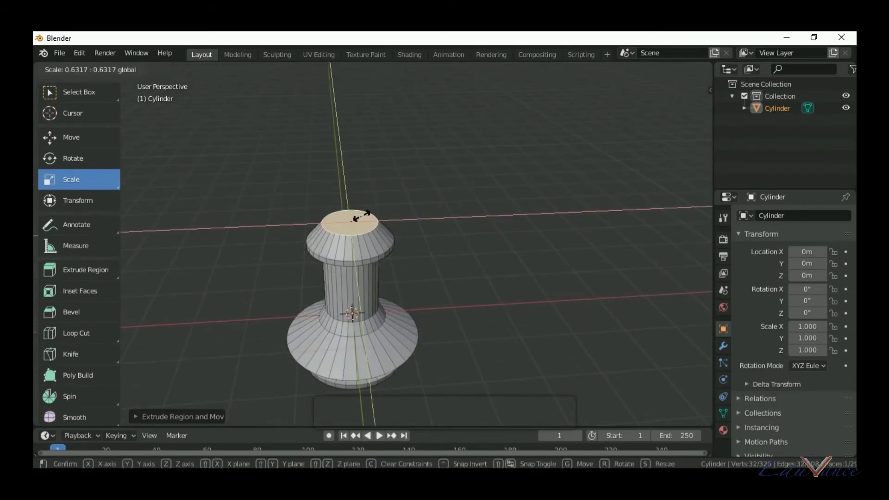
pyautogui.moveTo(359, 218); pyautogui.dragTo(361, 217)
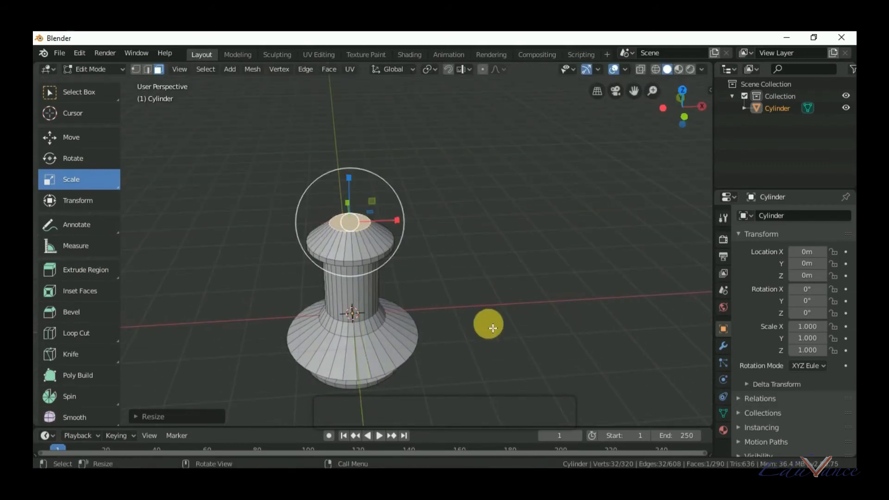
pyautogui.moveTo(486, 323)
pyautogui.mouseDown(button='middle')
pyautogui.moveTo(470, 272)
pyautogui.moveTo(494, 293)
pyautogui.mouseUp(button='middle')
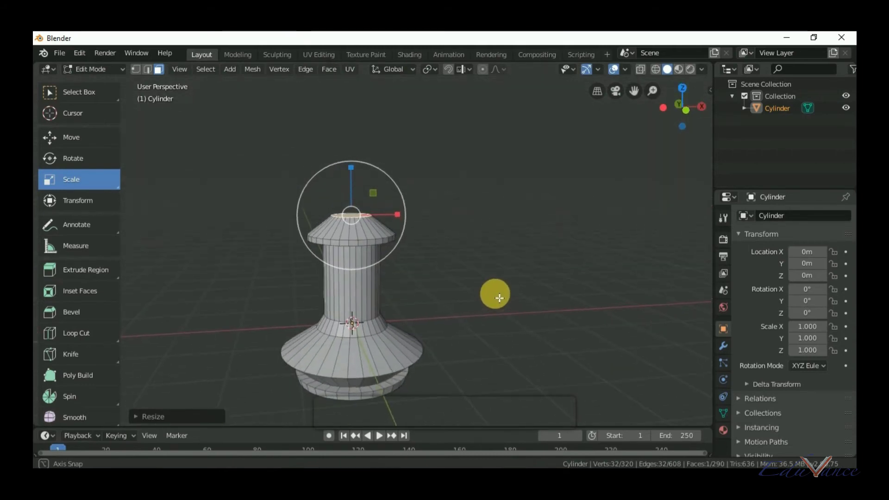
# Step: Extrude a short neck about 0.69 m up and flare its top about 3.07× wide
pyautogui.click(98, 271)
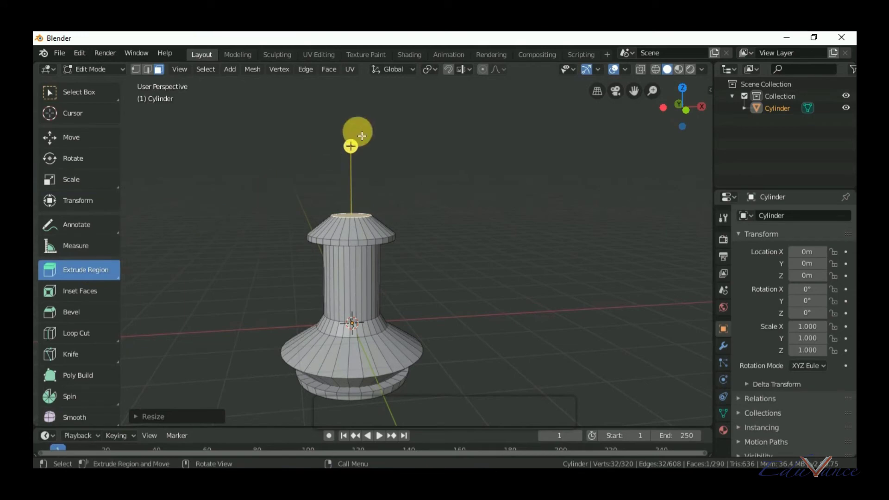
pyautogui.moveTo(352, 147)
pyautogui.mouseDown()
pyautogui.moveTo(361, 102)
pyautogui.moveTo(361, 114)
pyautogui.mouseUp()
pyautogui.click(98, 177)
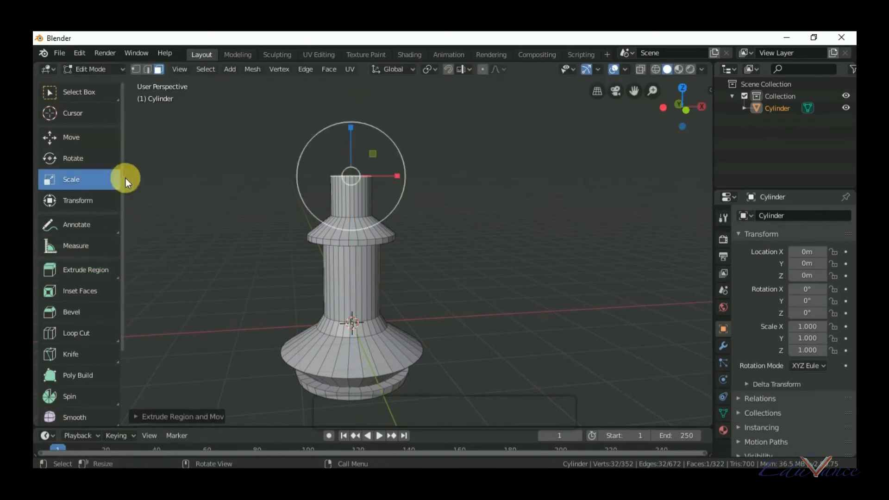
pyautogui.moveTo(363, 168)
pyautogui.mouseDown()
pyautogui.moveTo(405, 169)
pyautogui.moveTo(394, 175)
pyautogui.mouseUp()
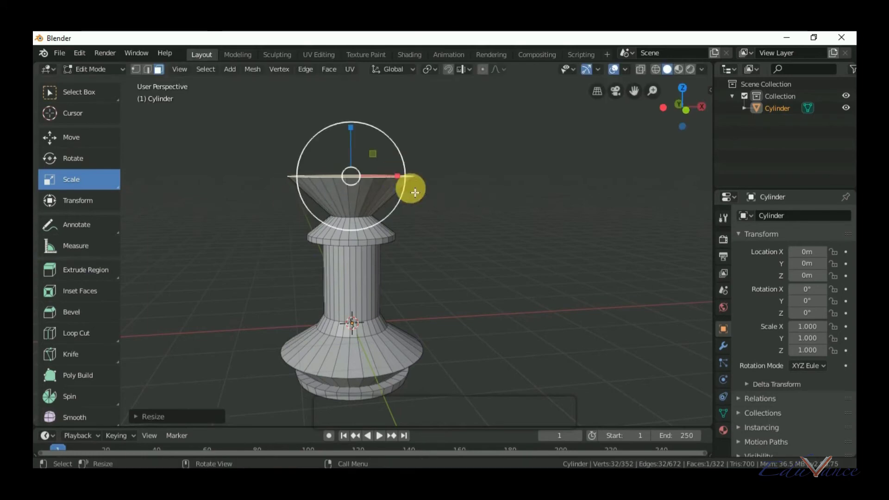
# Step: Extrude the wide rim up about 0.70 m and shrink its top to roughly 0.59
pyautogui.click(104, 270)
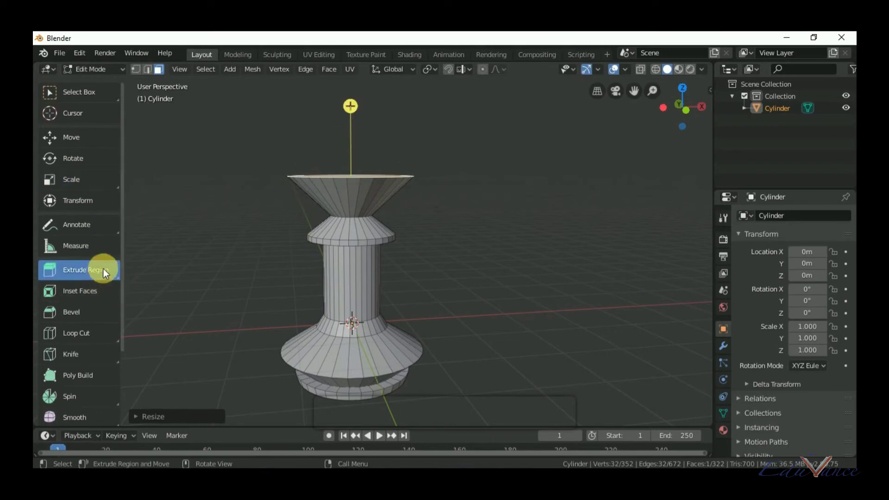
pyautogui.moveTo(351, 106); pyautogui.dragTo(358, 72)
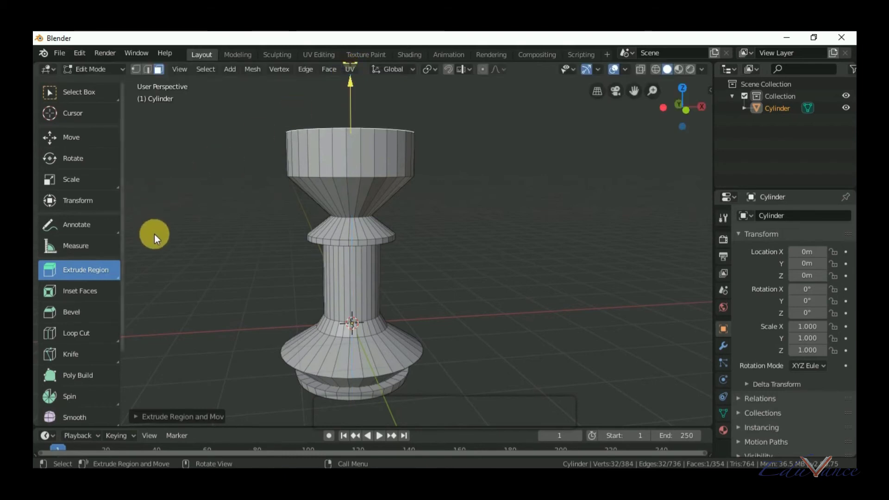
pyautogui.click(76, 179)
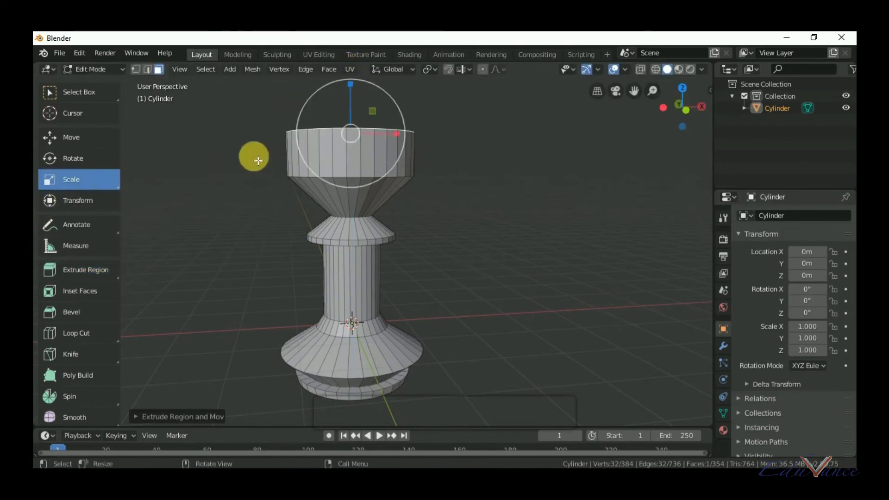
pyautogui.moveTo(477, 159)
pyautogui.mouseDown(button='middle')
pyautogui.moveTo(477, 208)
pyautogui.moveTo(377, 185)
pyautogui.mouseUp(button='middle')
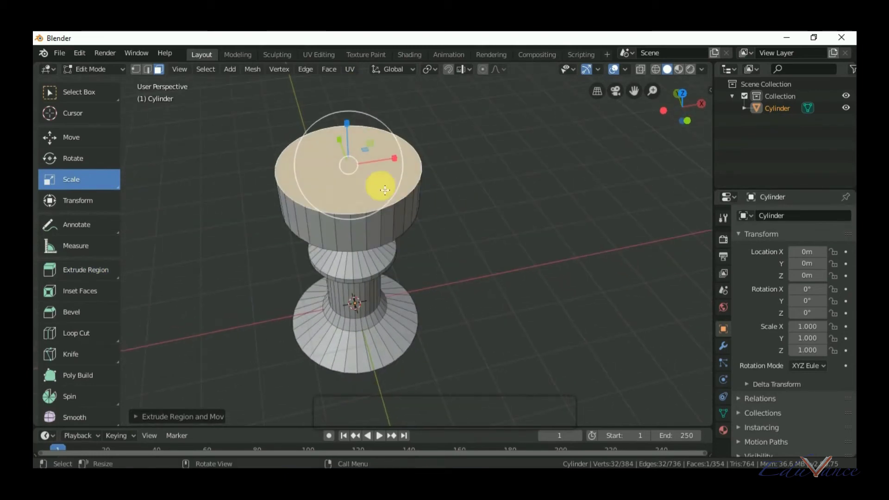
pyautogui.moveTo(377, 177)
pyautogui.mouseDown()
pyautogui.moveTo(345, 172)
pyautogui.moveTo(348, 180)
pyautogui.mouseUp()
pyautogui.moveTo(569, 365)
pyautogui.mouseDown(button='middle')
pyautogui.moveTo(532, 296)
pyautogui.moveTo(566, 290)
pyautogui.mouseUp(button='middle')
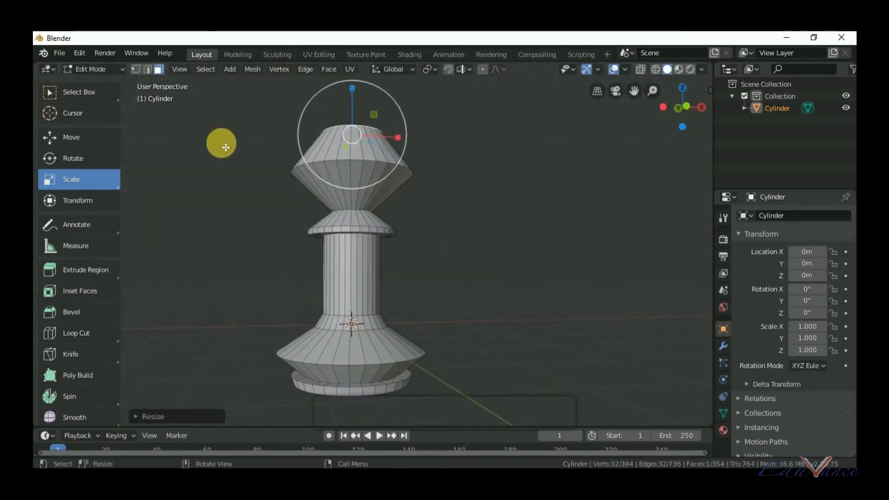
# Step: Return the pawn to Object Mode and give it a Catmull-Clark Subdivision Surface modifier
pyautogui.click(92, 69)
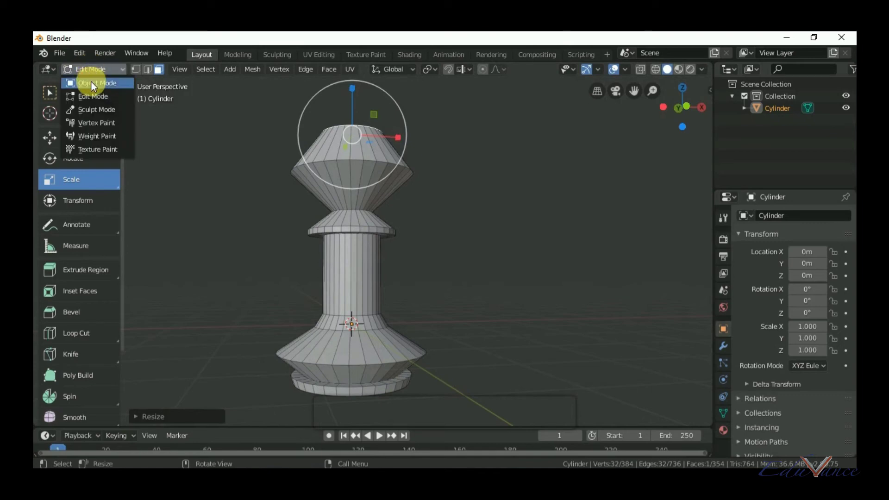
pyautogui.click(90, 82)
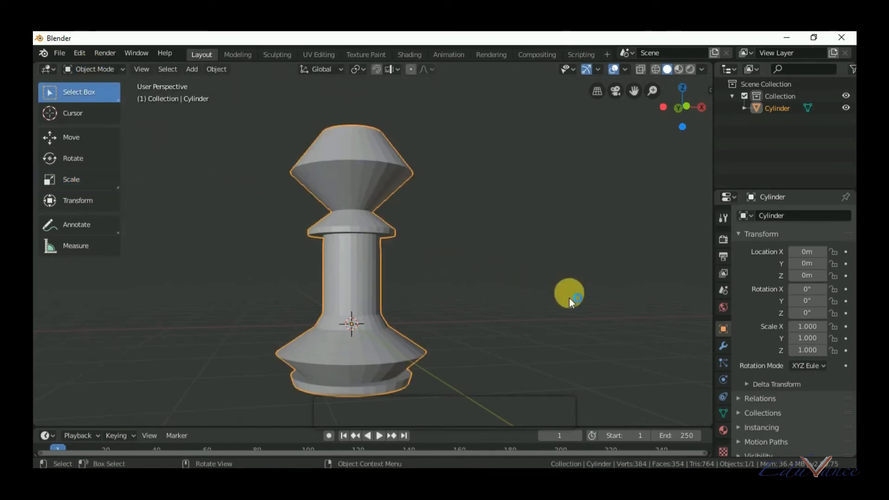
pyautogui.click(721, 347)
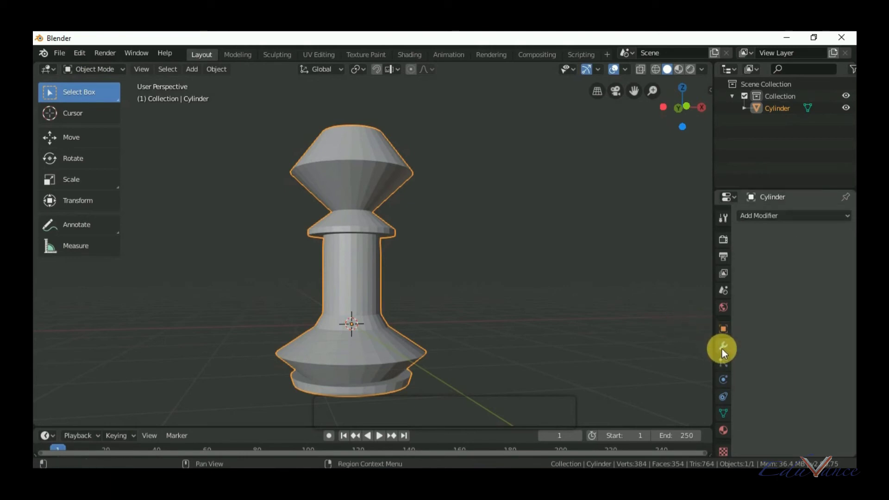
pyautogui.click(764, 218)
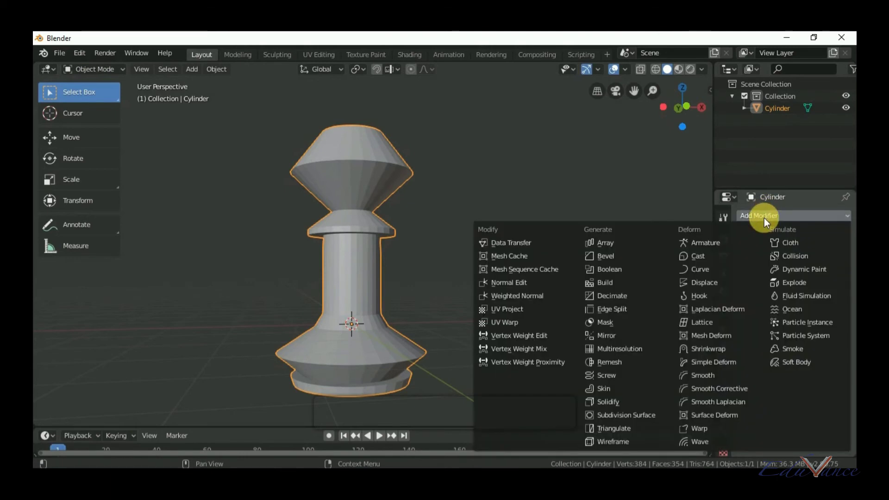
pyautogui.click(630, 412)
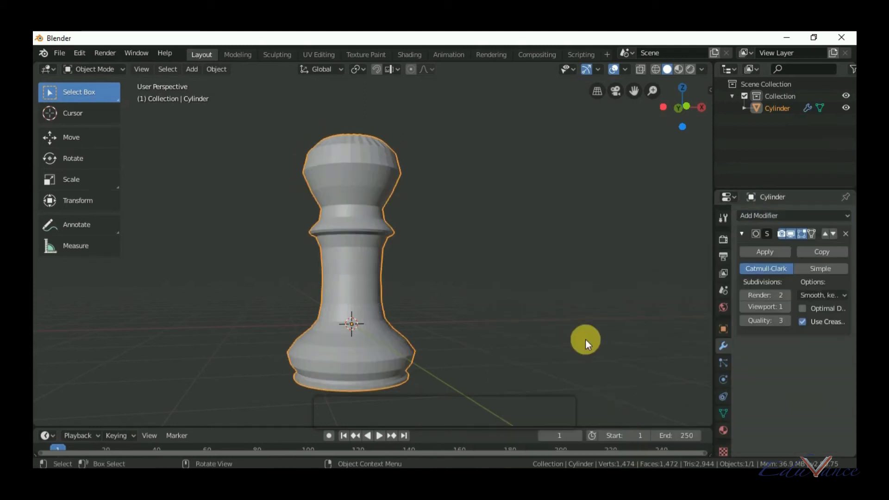
pyautogui.moveTo(513, 268)
pyautogui.mouseDown(button='middle')
pyautogui.moveTo(441, 319)
pyautogui.moveTo(455, 311)
pyautogui.moveTo(519, 312)
pyautogui.moveTo(595, 297)
pyautogui.mouseUp(button='middle')
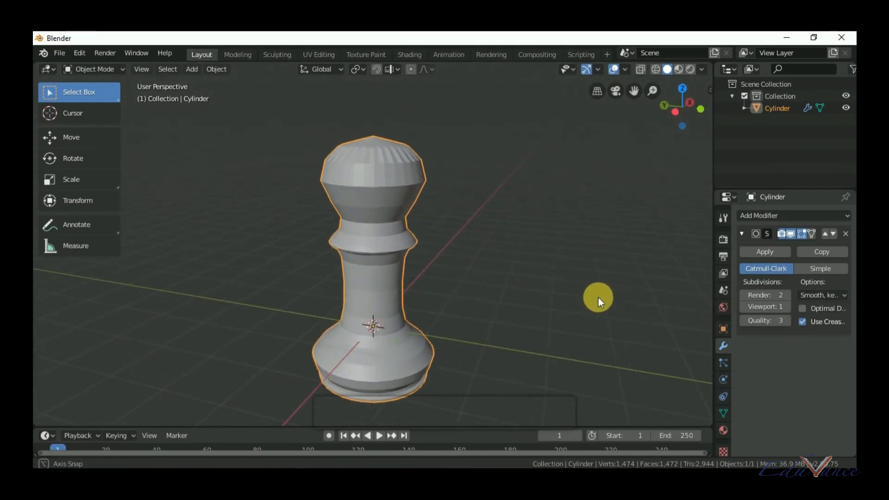
# Step: Shade the pawn smooth, then delete and re-add its Subdivision Surface modifier
pyautogui.rightClick(350, 204)
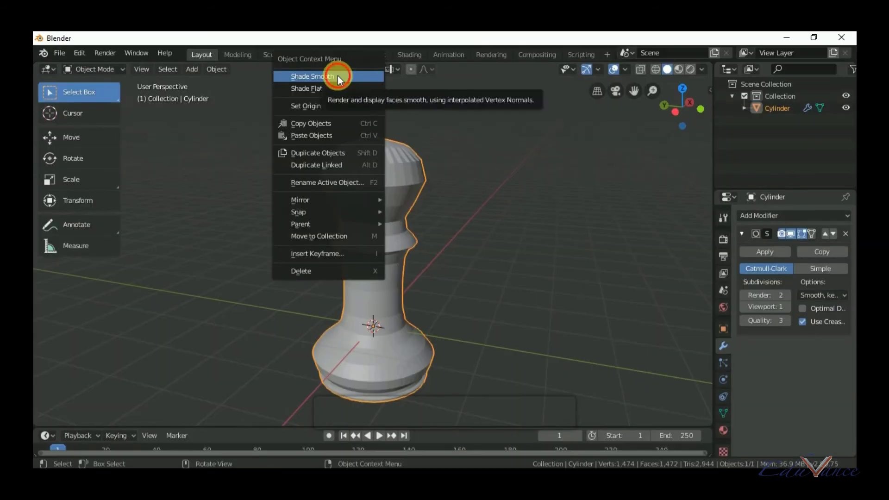
pyautogui.click(338, 76)
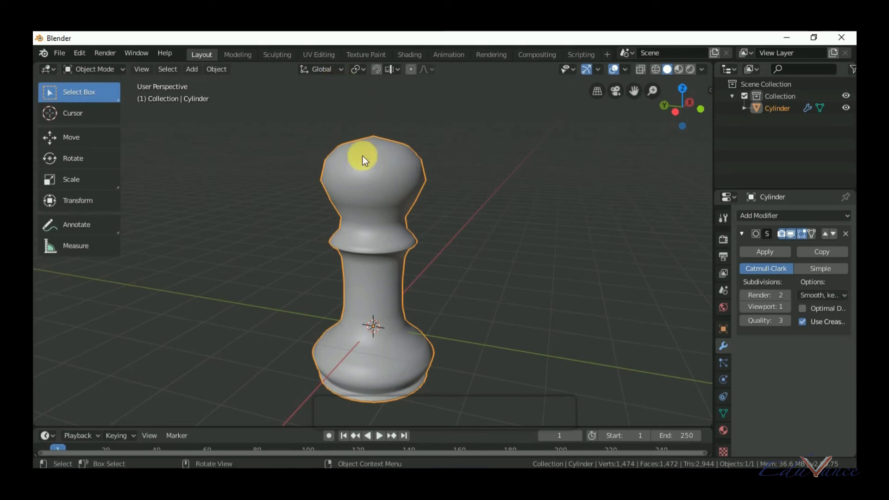
pyautogui.click(847, 234)
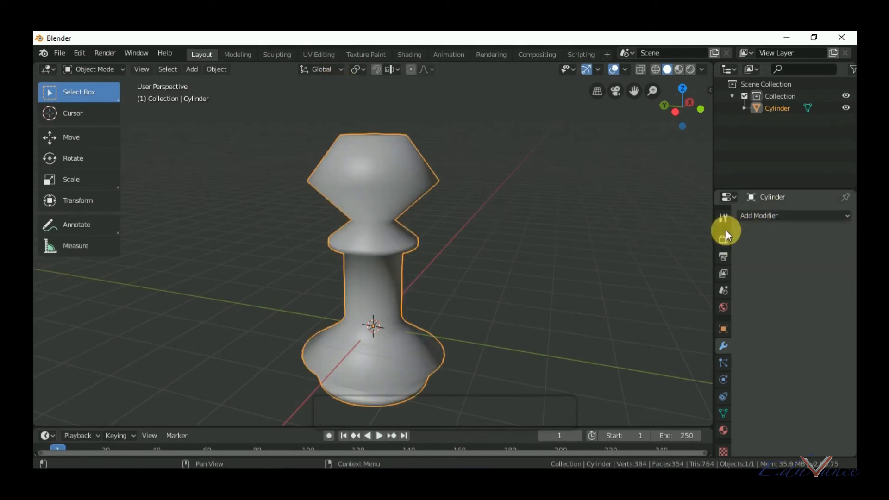
pyautogui.click(771, 218)
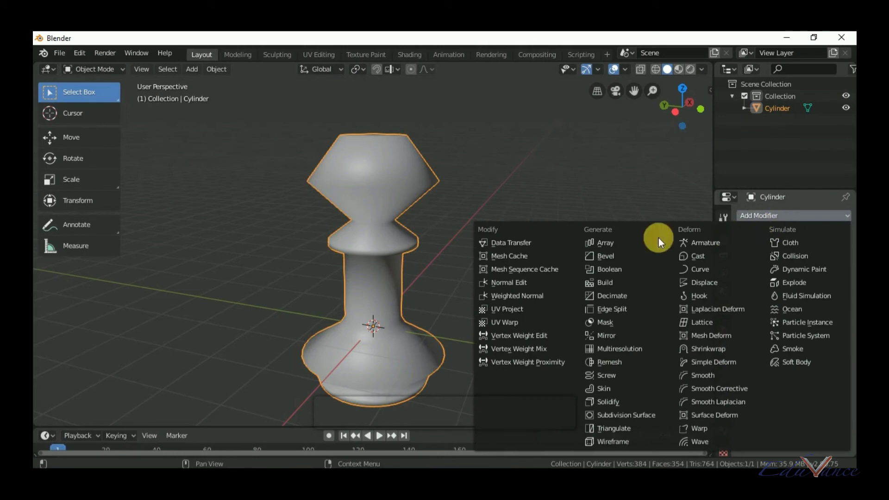
pyautogui.click(616, 415)
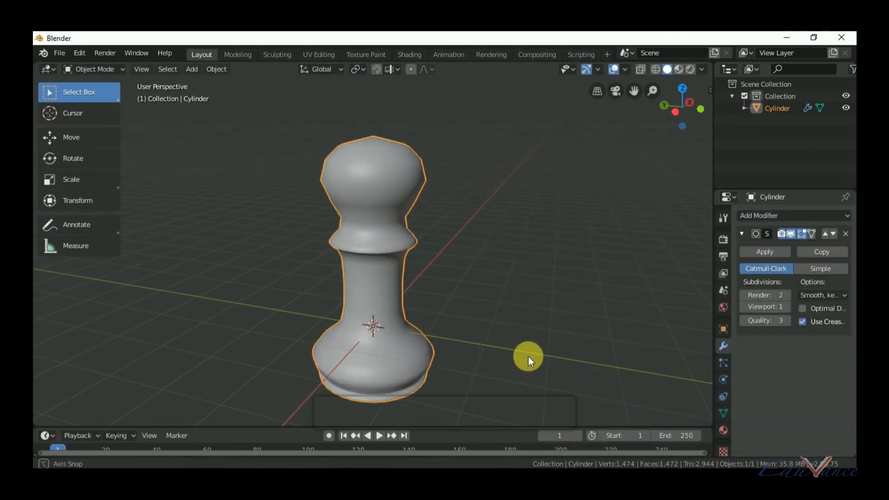
pyautogui.moveTo(528, 357)
pyautogui.mouseDown(button='middle')
pyautogui.moveTo(385, 362)
pyautogui.moveTo(492, 333)
pyautogui.moveTo(513, 294)
pyautogui.moveTo(513, 325)
pyautogui.moveTo(538, 352)
pyautogui.mouseUp(button='middle')
# Step: Raise the Subdivision Surface viewport level from 1 to 5, about 376,834 vertices
pyautogui.click(442, 363)
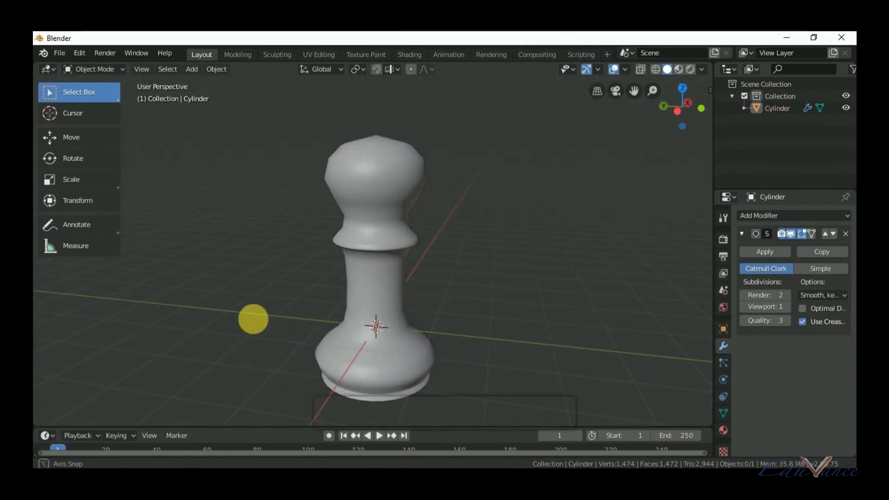
pyautogui.moveTo(252, 318)
pyautogui.mouseDown(button='middle')
pyautogui.moveTo(370, 347)
pyautogui.moveTo(277, 307)
pyautogui.mouseUp(button='middle')
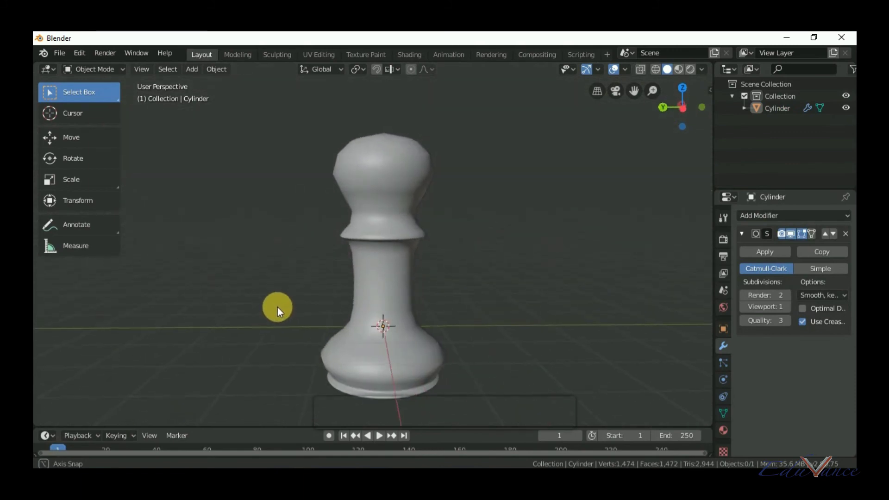
pyautogui.click(785, 307)
pyautogui.click(784, 306)
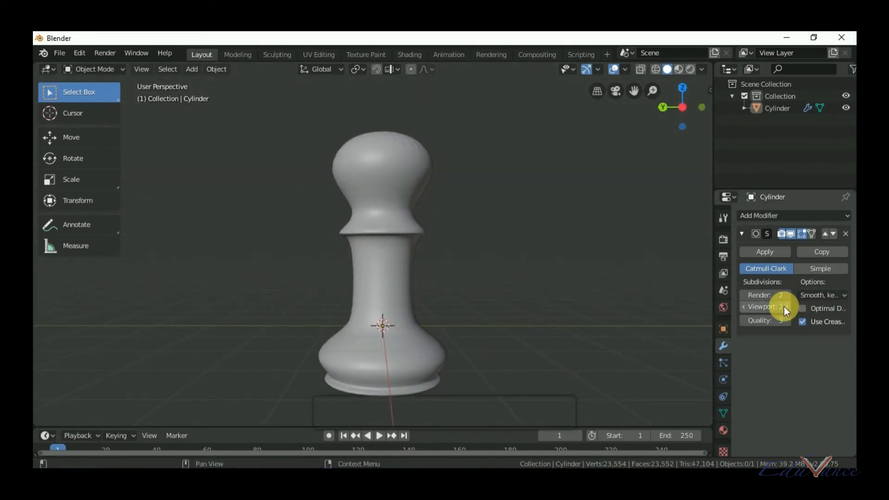
pyautogui.click(788, 307)
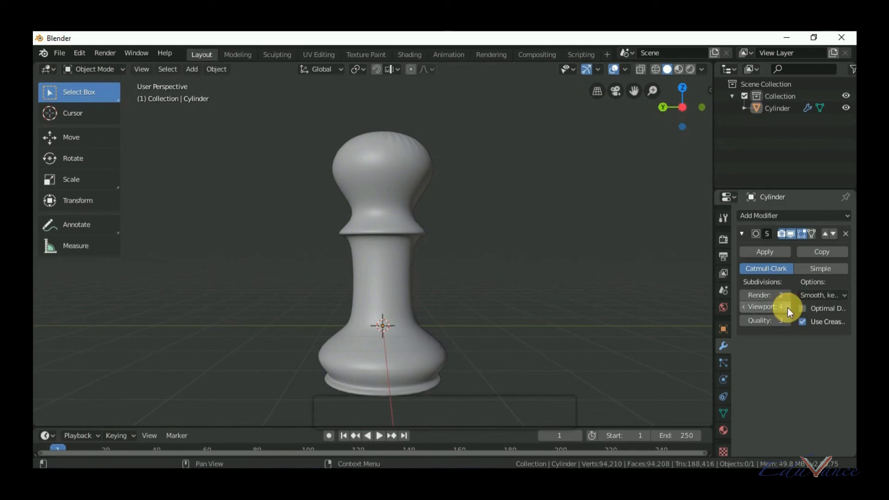
pyautogui.click(788, 308)
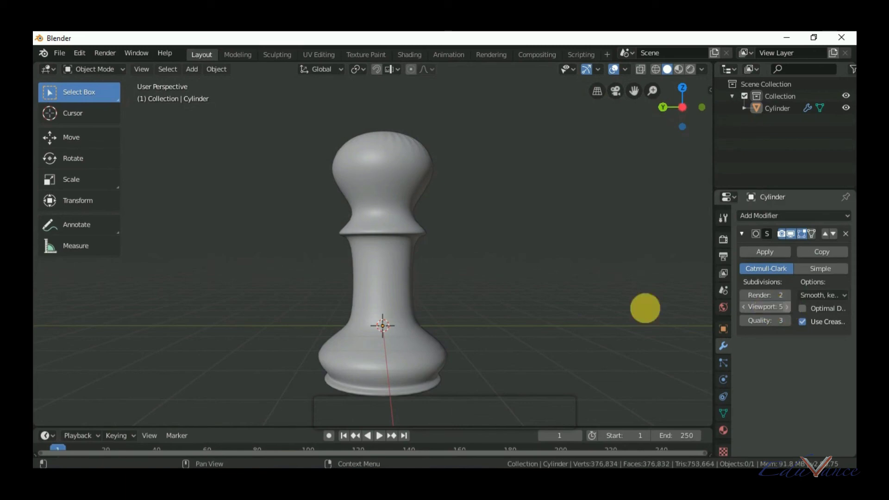
pyautogui.moveTo(620, 315)
pyautogui.mouseDown(button='middle')
pyautogui.moveTo(465, 322)
pyautogui.moveTo(462, 246)
pyautogui.moveTo(462, 287)
pyautogui.moveTo(482, 321)
pyautogui.moveTo(674, 305)
pyautogui.mouseUp(button='middle')
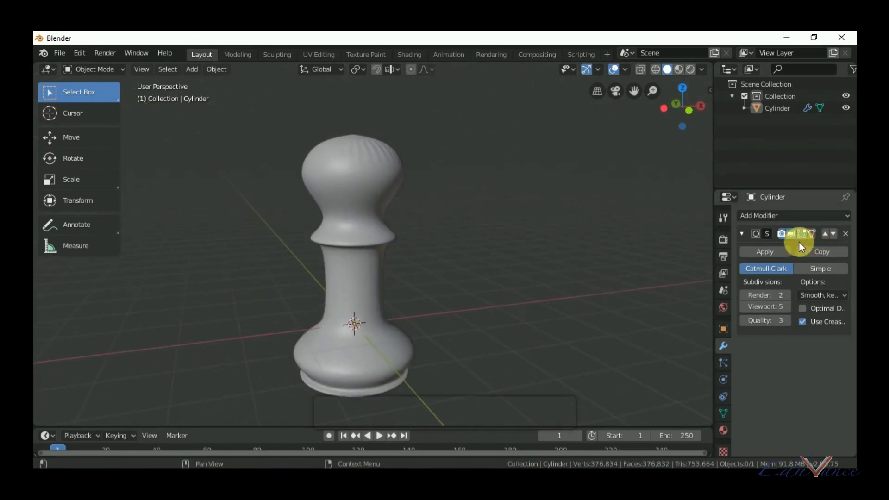
# Step: Apply the subdivision to the mesh and create a new material, Material.001
pyautogui.click(757, 252)
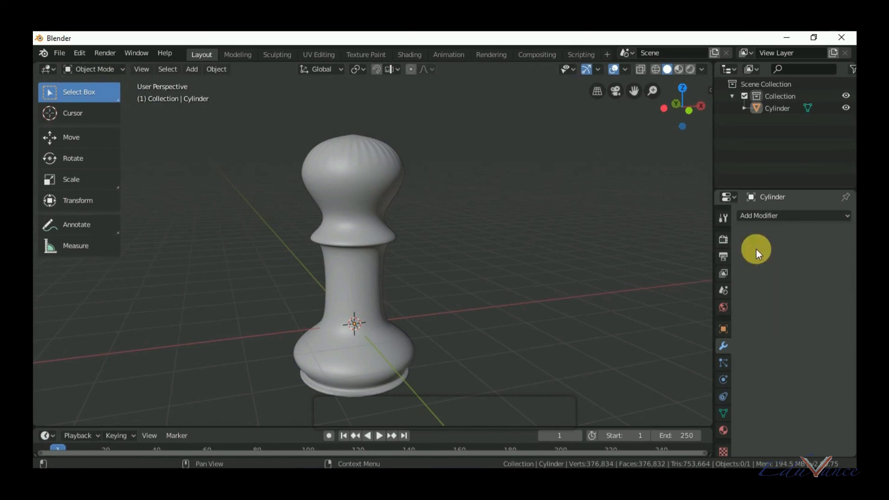
pyautogui.click(725, 430)
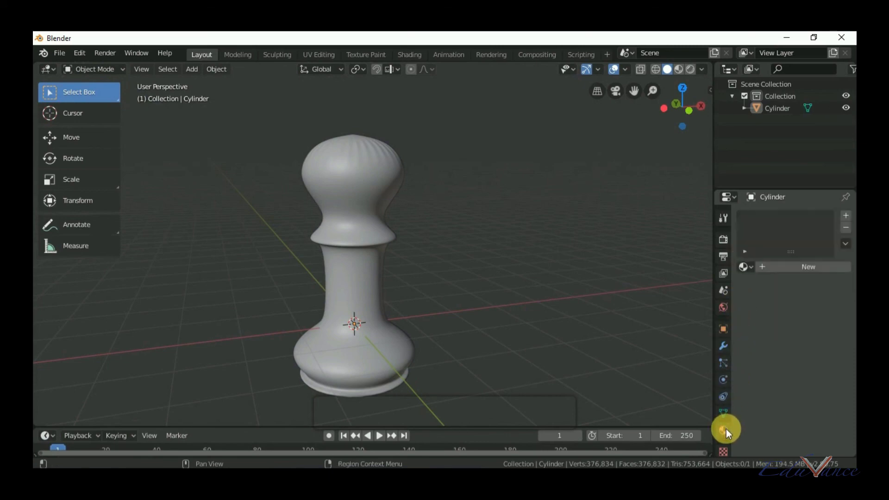
pyautogui.click(802, 269)
# Step: Set Material.001's viewport display colour to light peach (H 0.044, S 0.291, V 0.953)
pyautogui.scroll(-5, 818, 411)
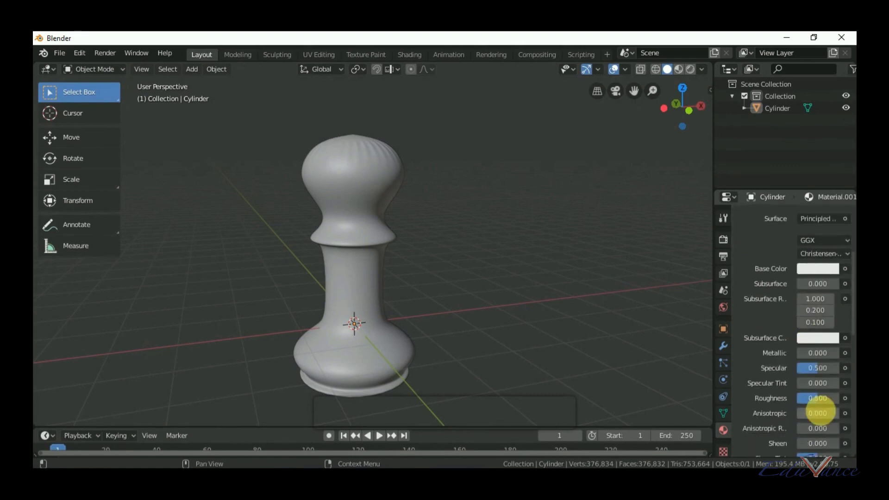
pyautogui.scroll(-5, 818, 412)
pyautogui.scroll(-4, 819, 410)
pyautogui.scroll(-3, 818, 411)
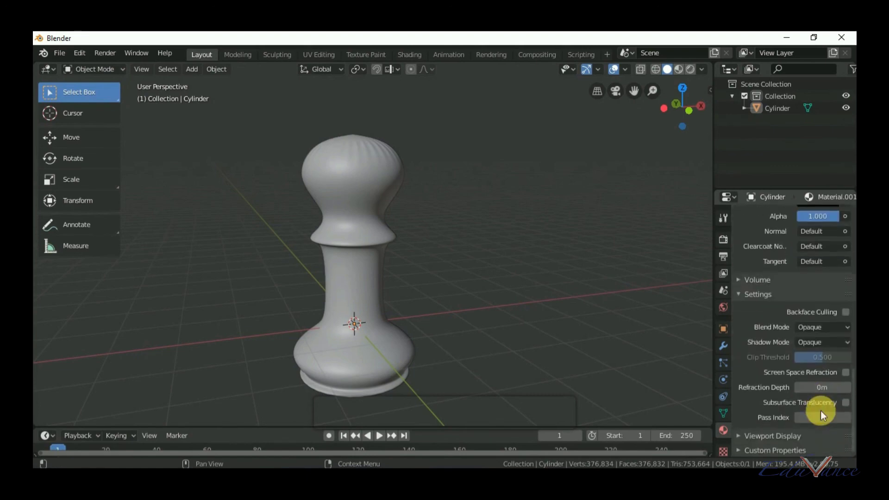
pyautogui.click(746, 437)
pyautogui.click(799, 453)
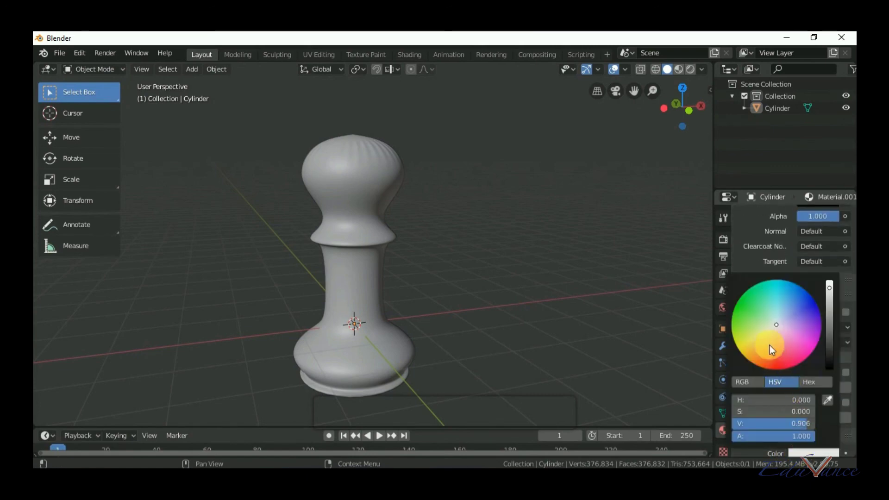
pyautogui.moveTo(772, 350)
pyautogui.mouseDown()
pyautogui.moveTo(771, 325)
pyautogui.moveTo(771, 339)
pyautogui.mouseUp()
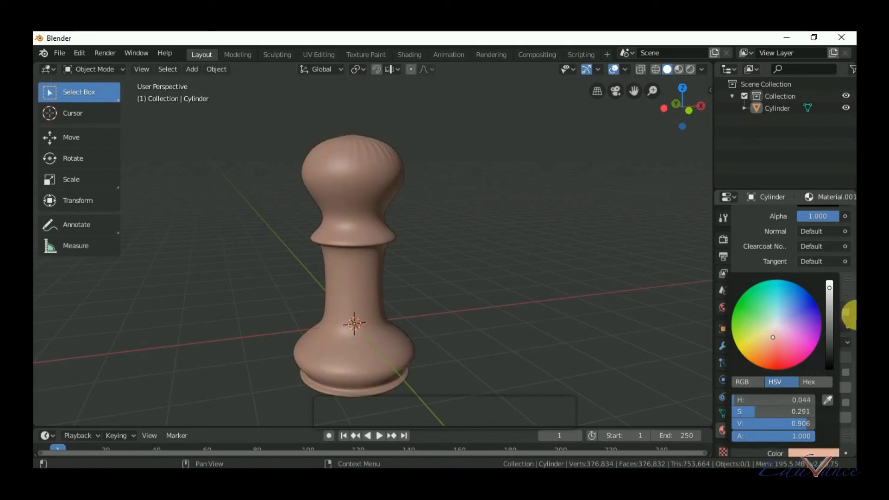
pyautogui.moveTo(830, 287); pyautogui.dragTo(829, 283)
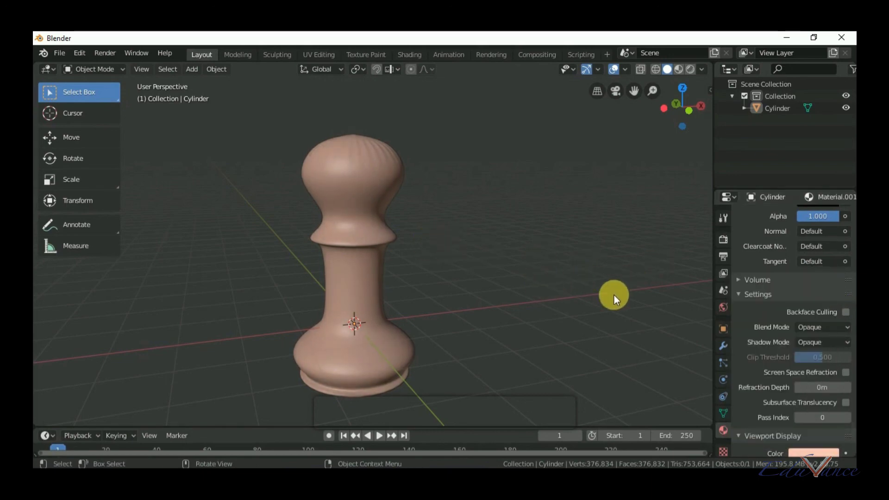
pyautogui.moveTo(614, 295)
pyautogui.mouseDown(button='middle')
pyautogui.moveTo(508, 301)
pyautogui.moveTo(646, 312)
pyautogui.moveTo(591, 272)
pyautogui.moveTo(555, 361)
pyautogui.moveTo(516, 288)
pyautogui.moveTo(529, 228)
pyautogui.mouseUp(button='middle')
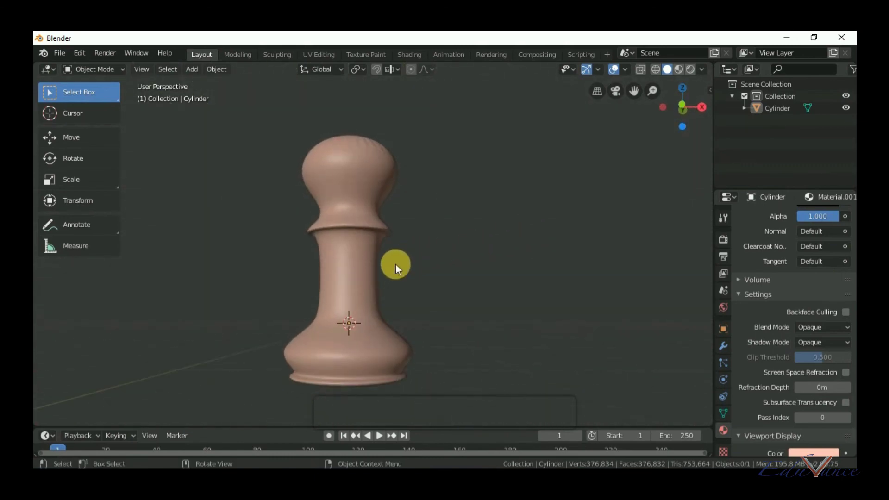